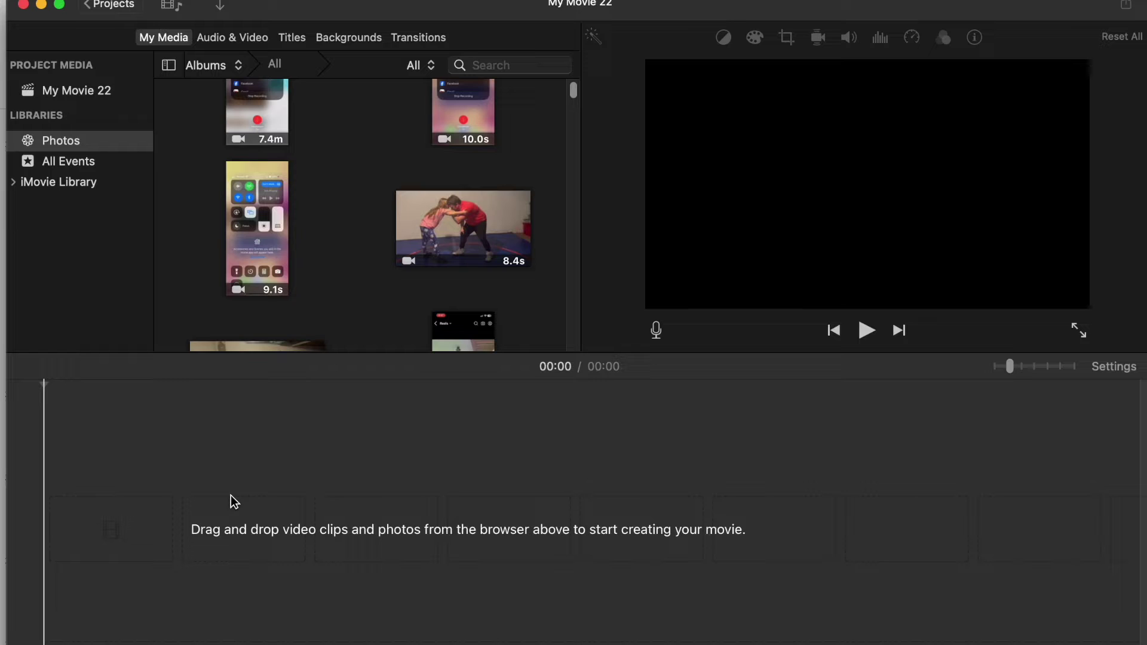
Step: Switch from the empty My Movie 22 project back to the PowerPoint deck
key("super+Tab")
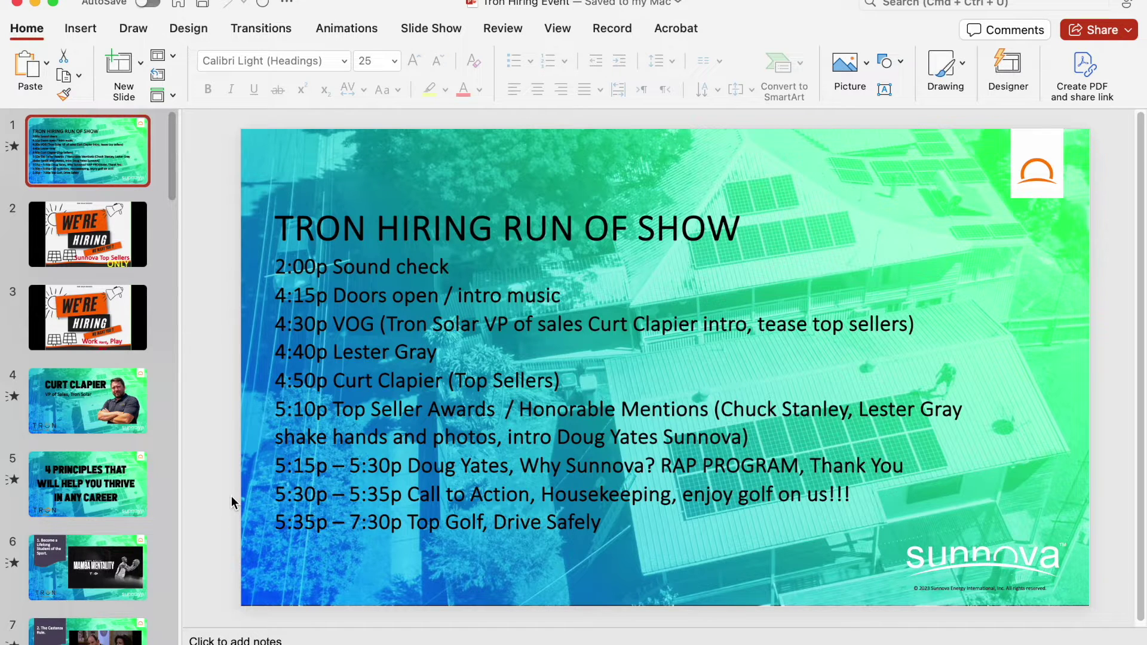
Step: Page down through the Tron Hiring Event slides, then return to slide 1, the run of show
key("Down")
key("Down")
key("Down")
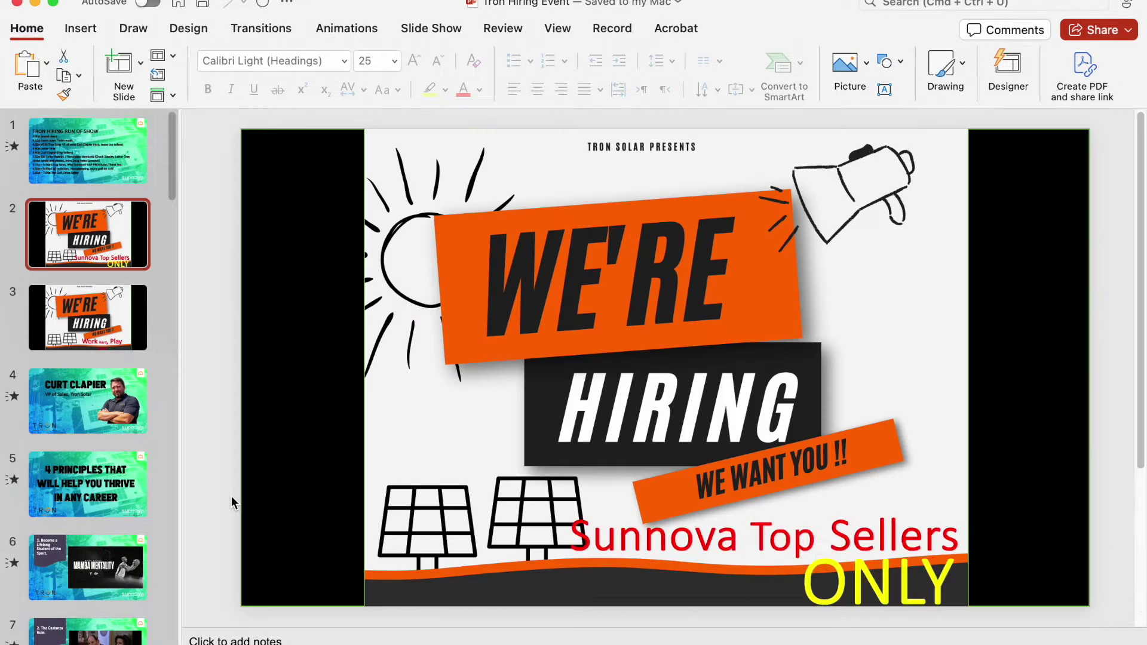
key("Down")
key("Down")
key("Down")
key("Down")
key("Down")
key("Down")
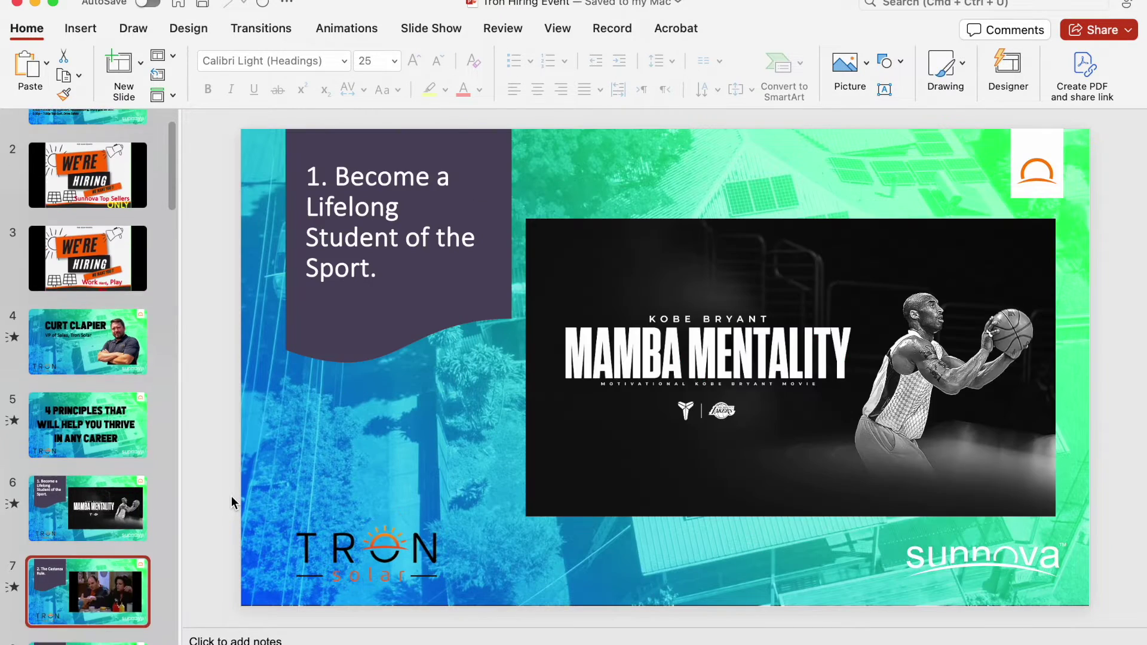
key("Down")
key("Up")
key("Up")
key("Up")
key("Up")
key("Up")
key("Up")
key("Up")
key("Up")
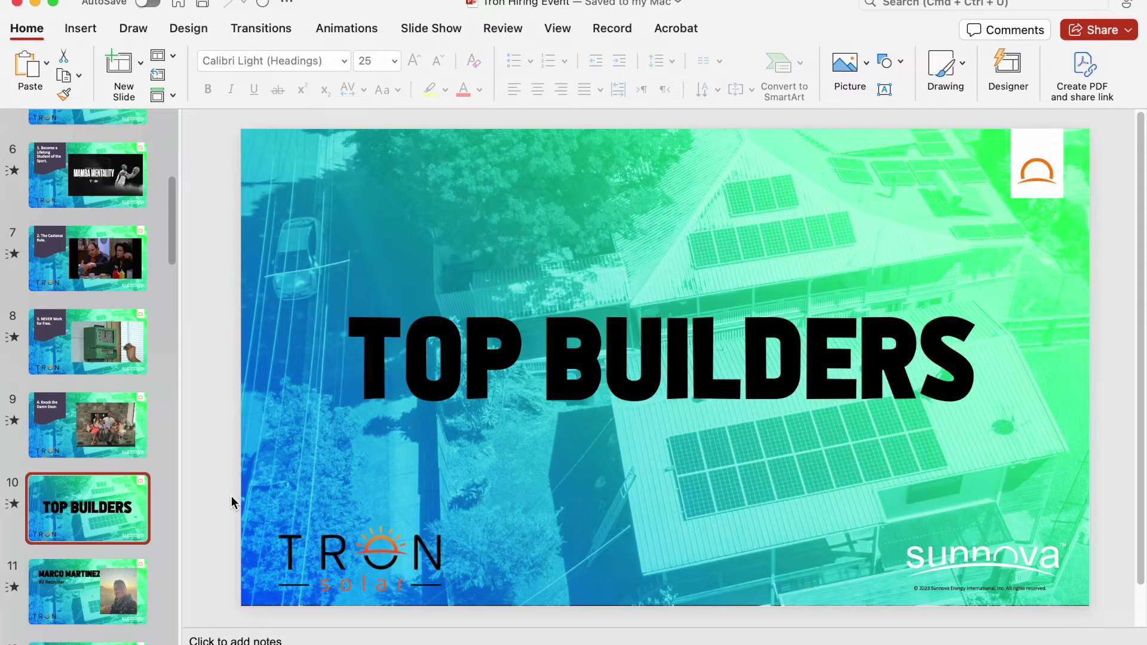
key("Up")
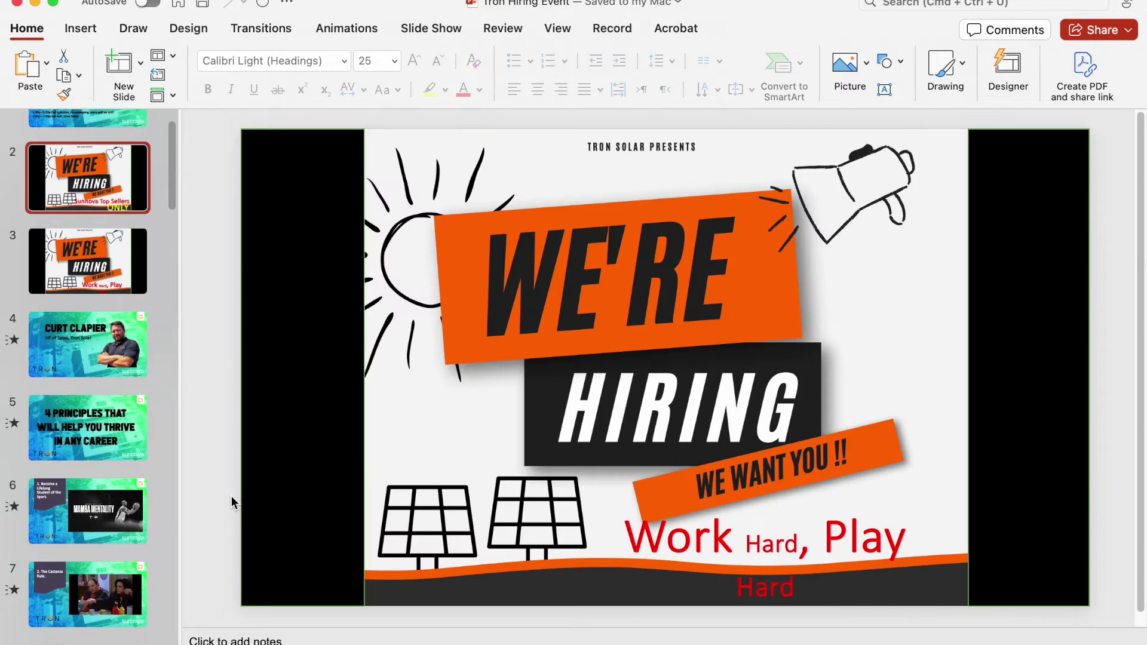
key("Up")
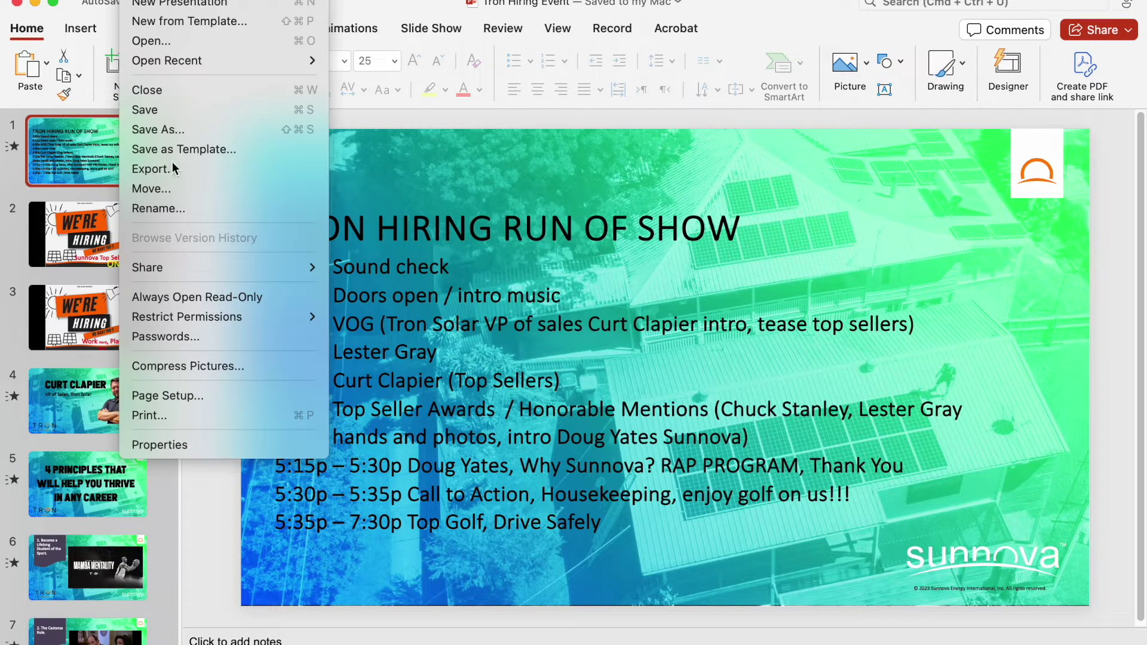
Step: Export the deck as a PDF named Tron Hiring Event into Documents > Teach Mom How
left_click(173, 169)
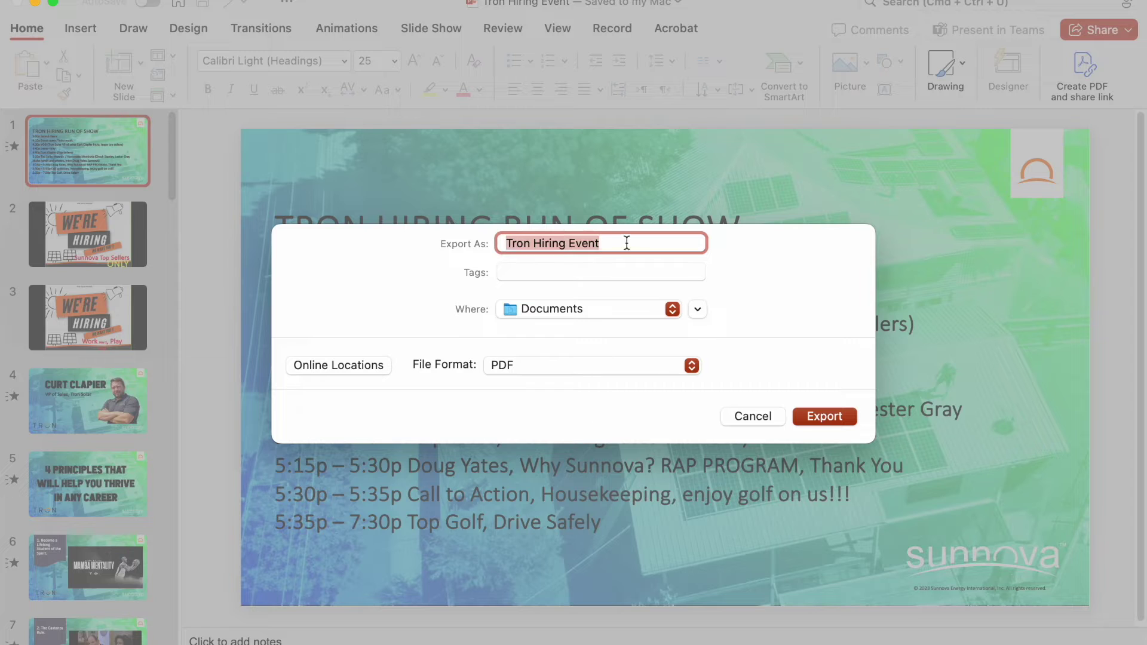
left_click(696, 310)
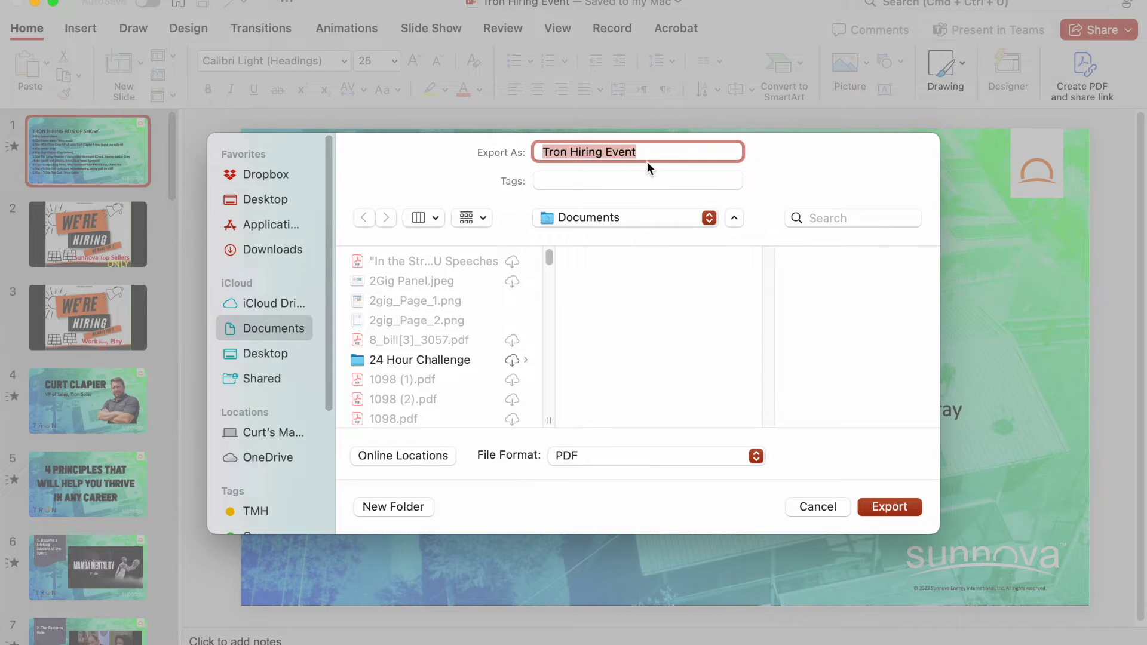
left_click(611, 221)
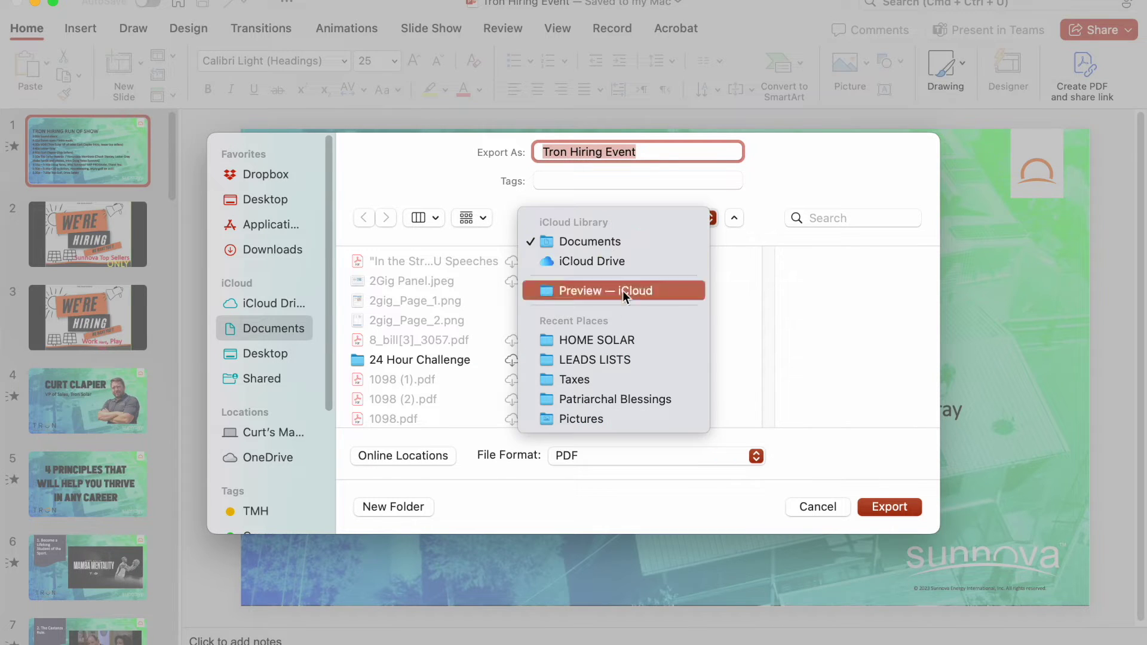
left_click(556, 242)
scroll(454, 377, "down", 5)
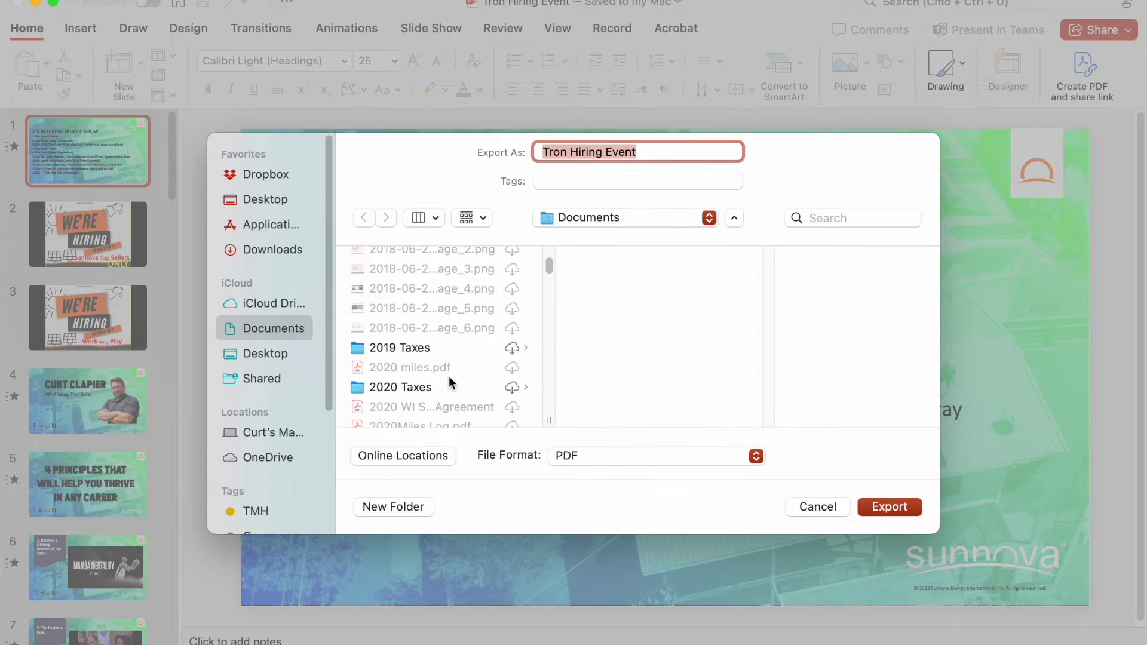
scroll(449, 378, "down", 15)
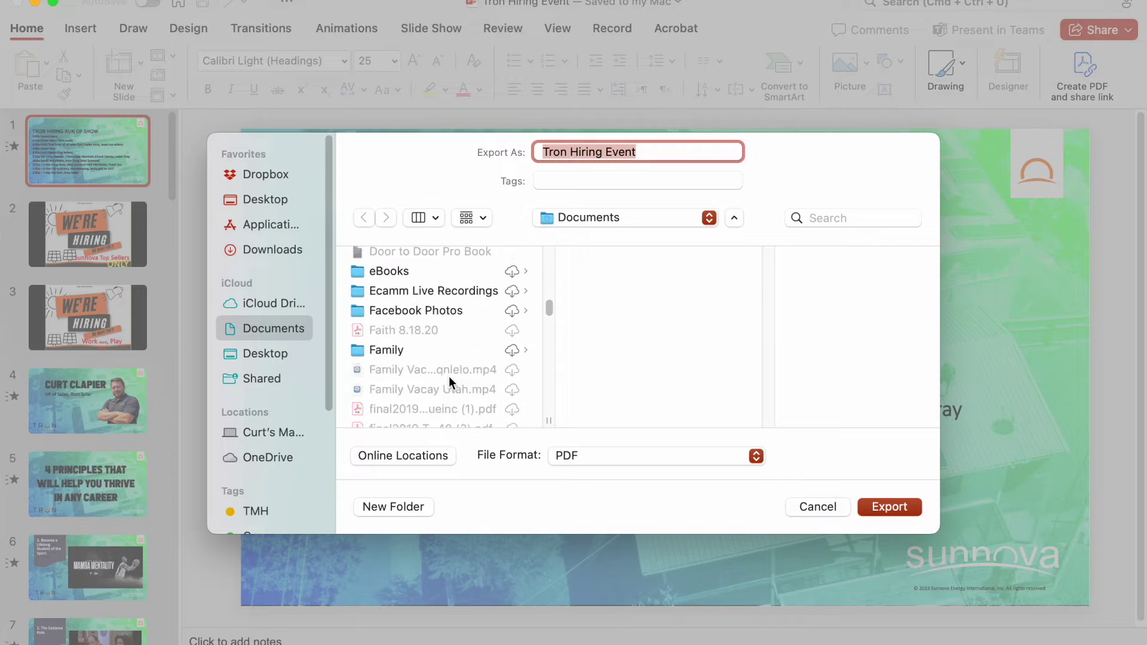
scroll(449, 376, "down", 20)
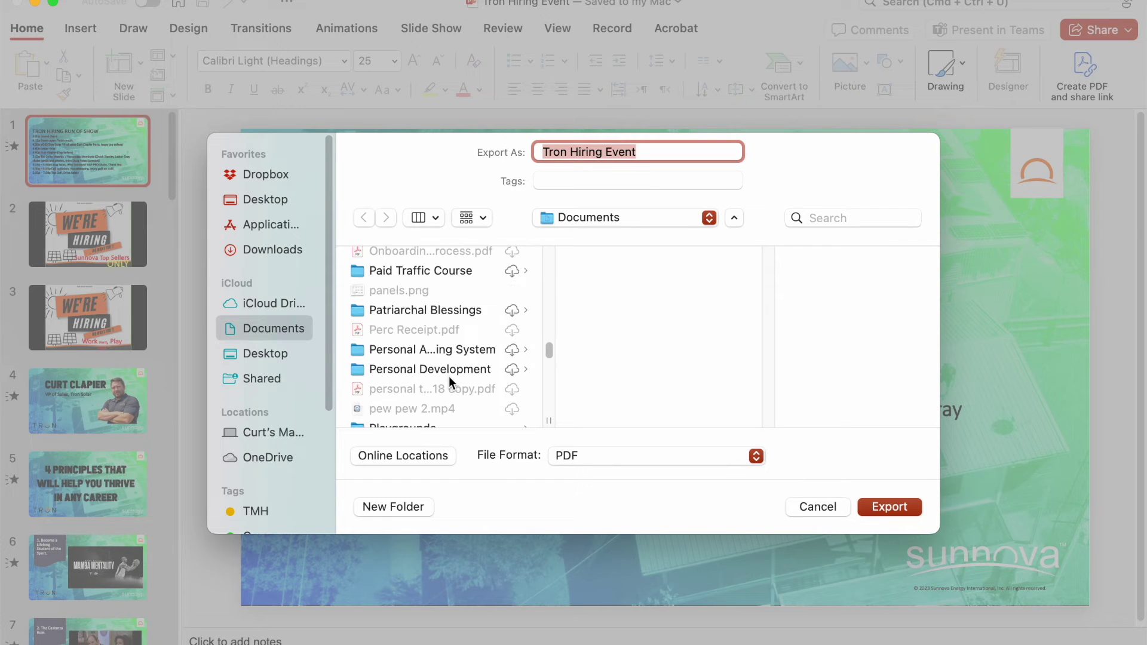
scroll(449, 376, "down", 20)
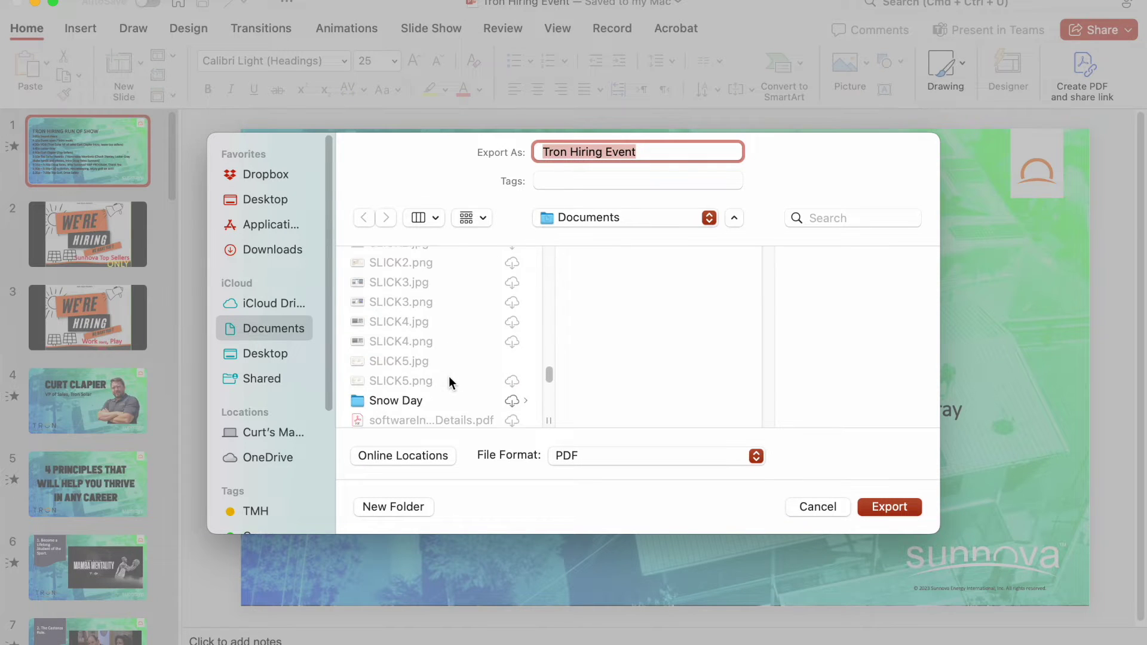
scroll(449, 381, "down", 10)
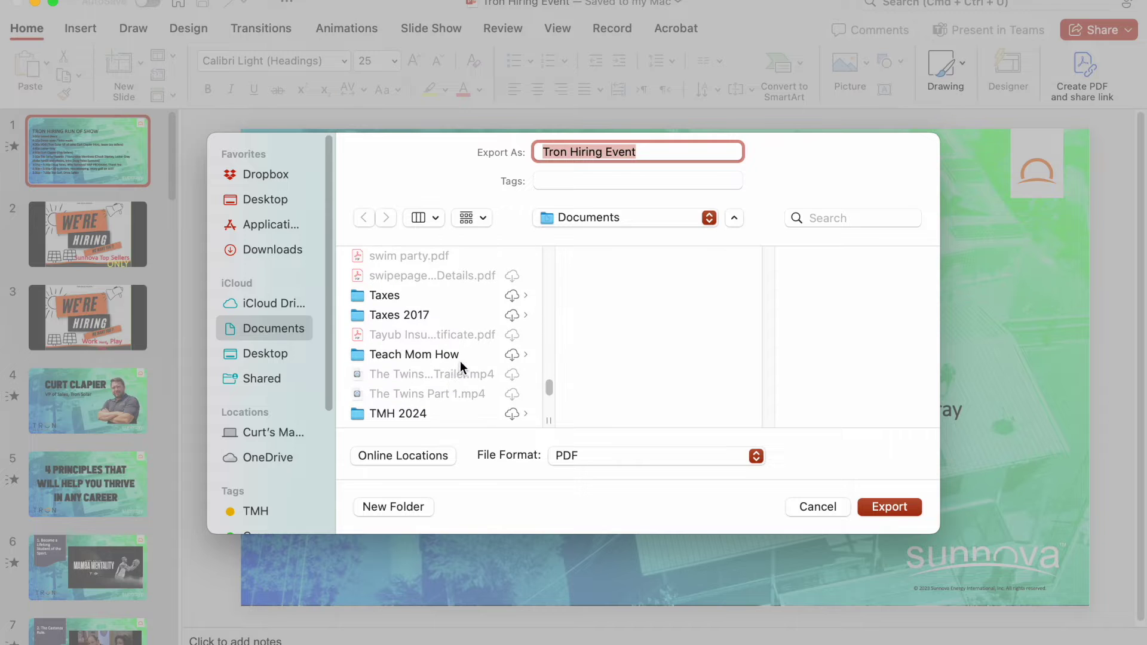
left_click(461, 357)
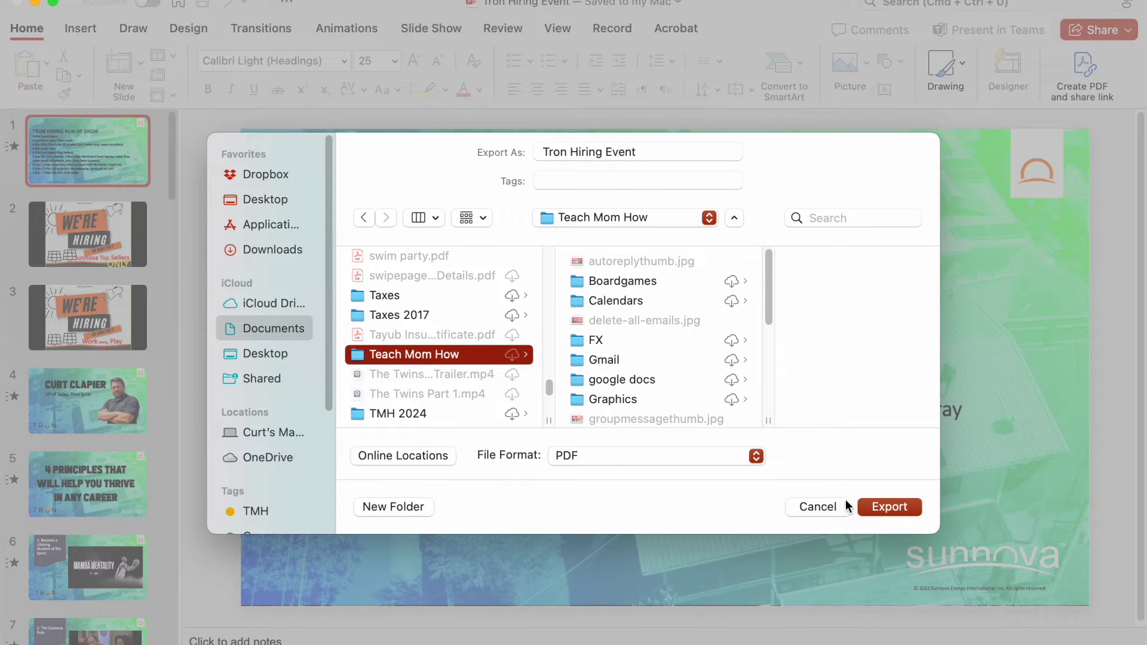
left_click(878, 507)
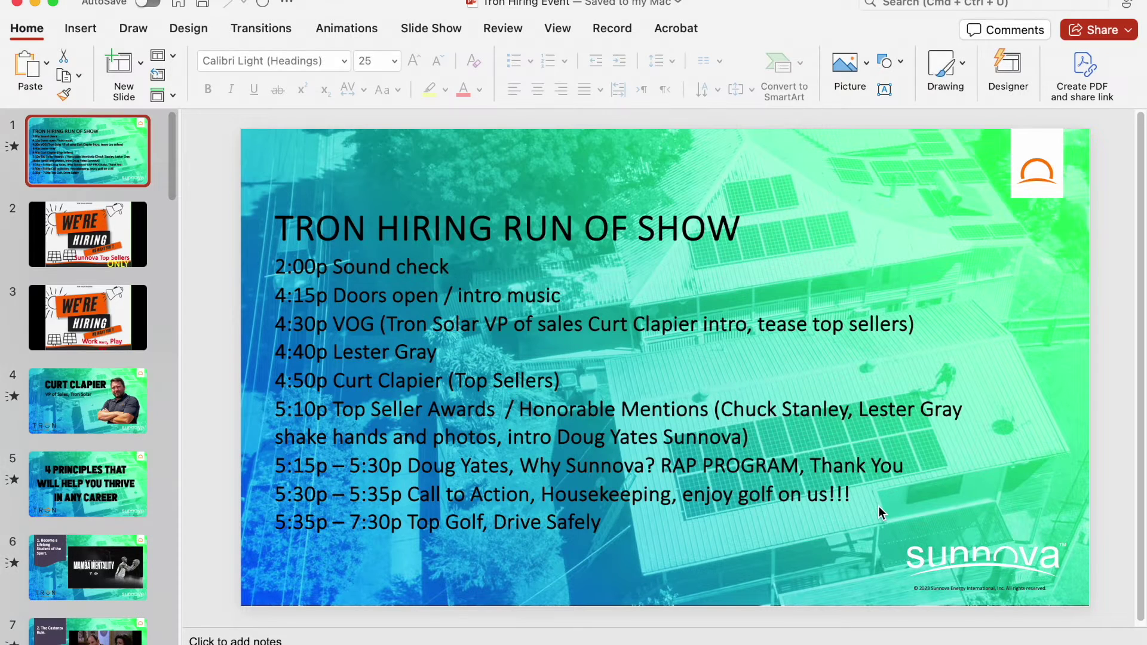
Step: In Finder's Documents, select Tron Hiring Event.pdf and open it in Quick Look
key("super+Tab")
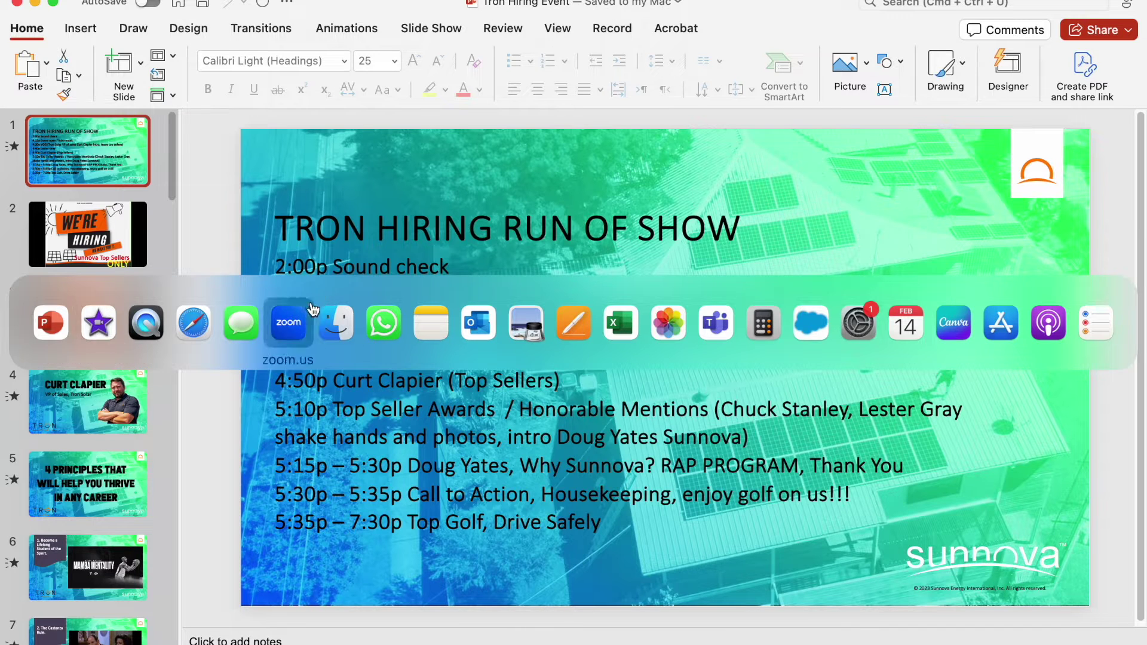
left_click(338, 322)
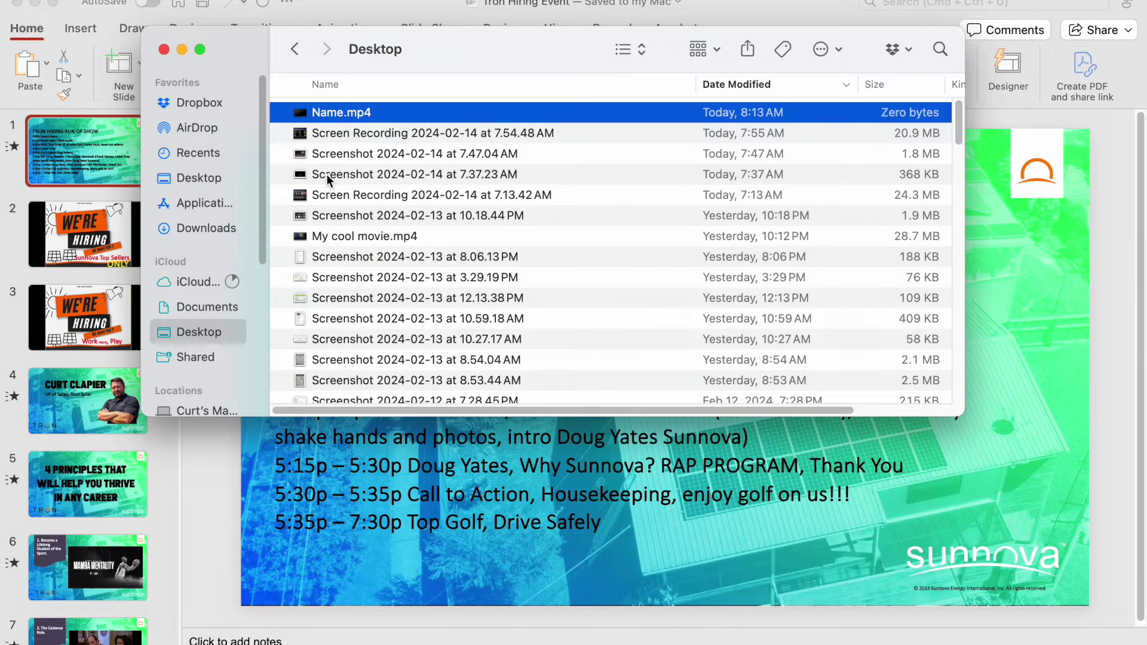
left_click(212, 310)
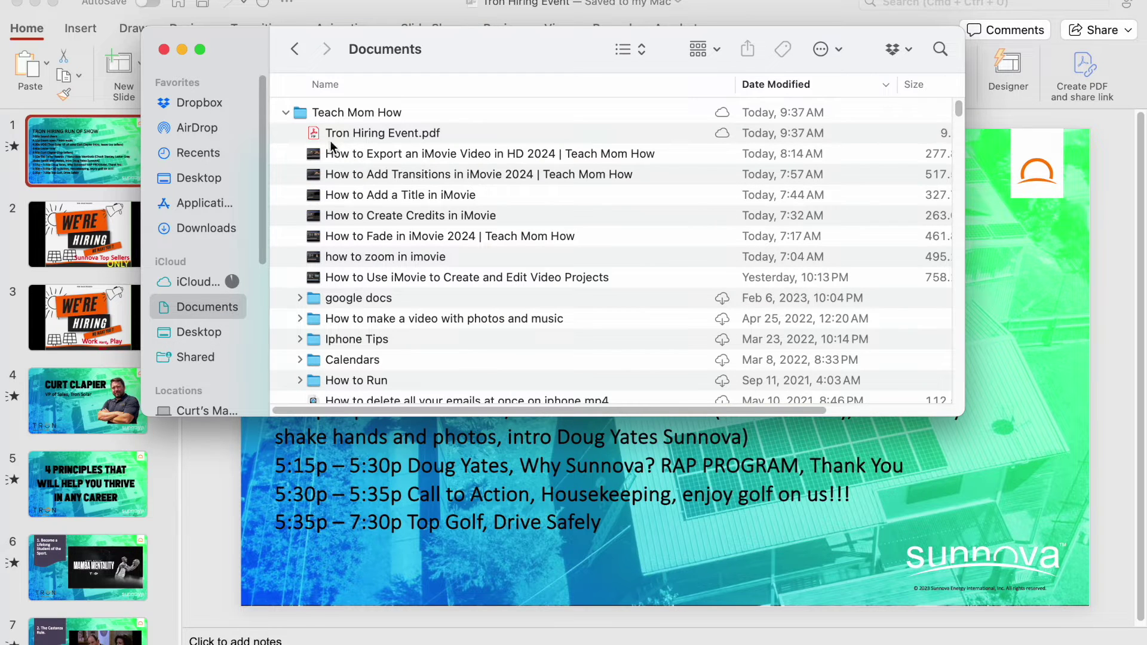
left_click(367, 137)
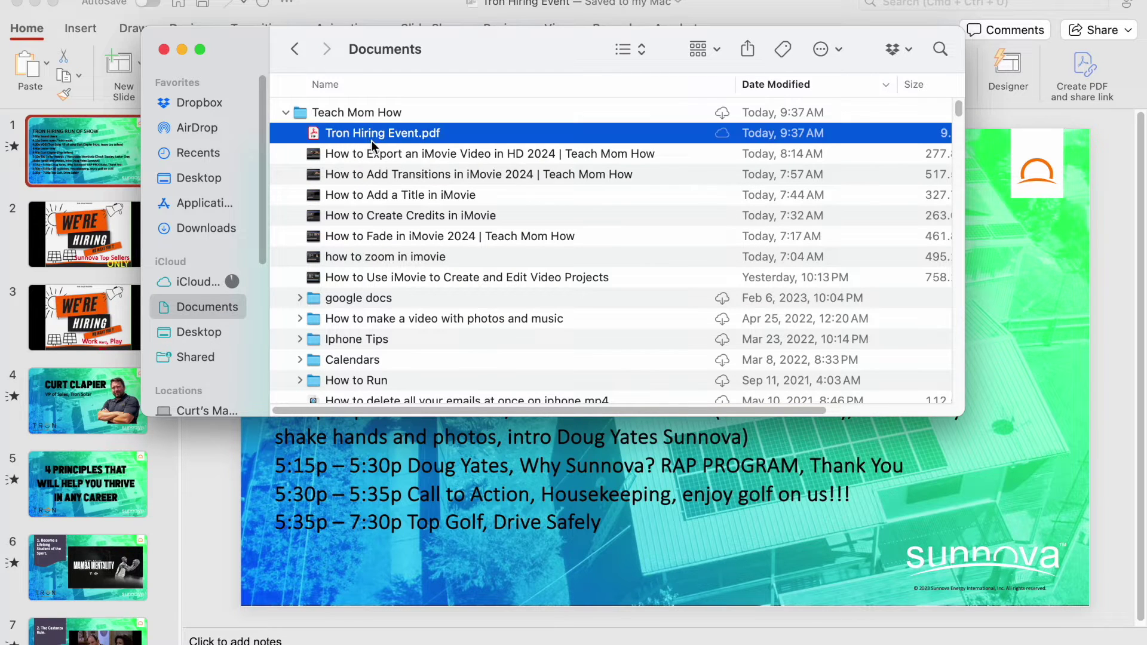
key("space")
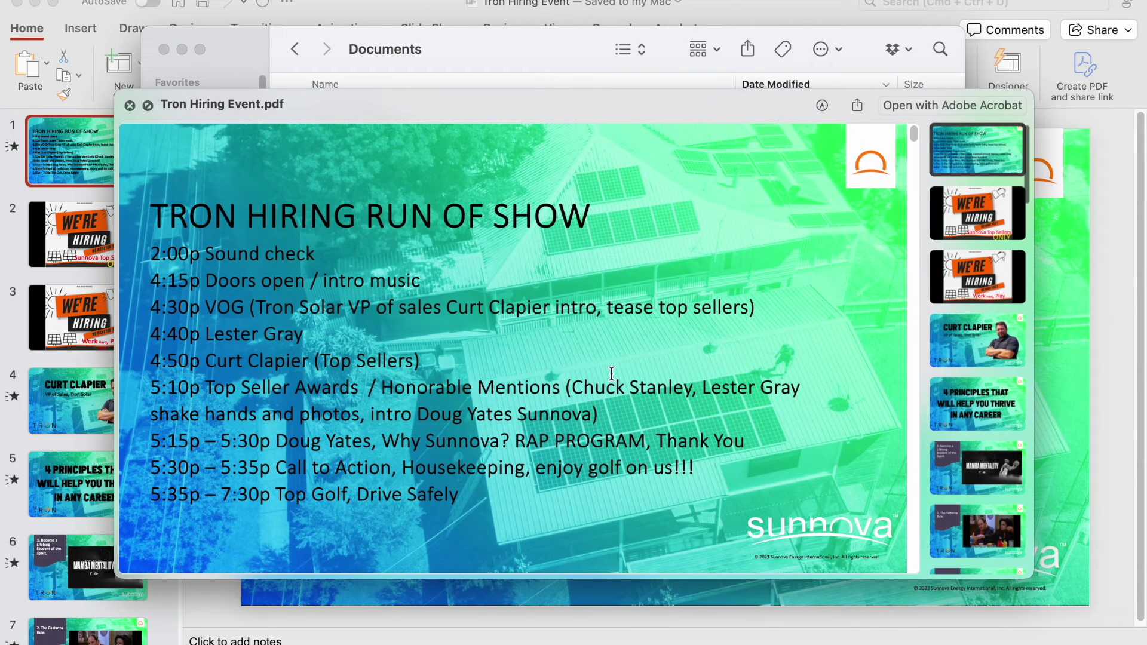
Step: Page through three PDF pages, close the preview and return to PowerPoint
left_click(997, 234)
left_click(987, 278)
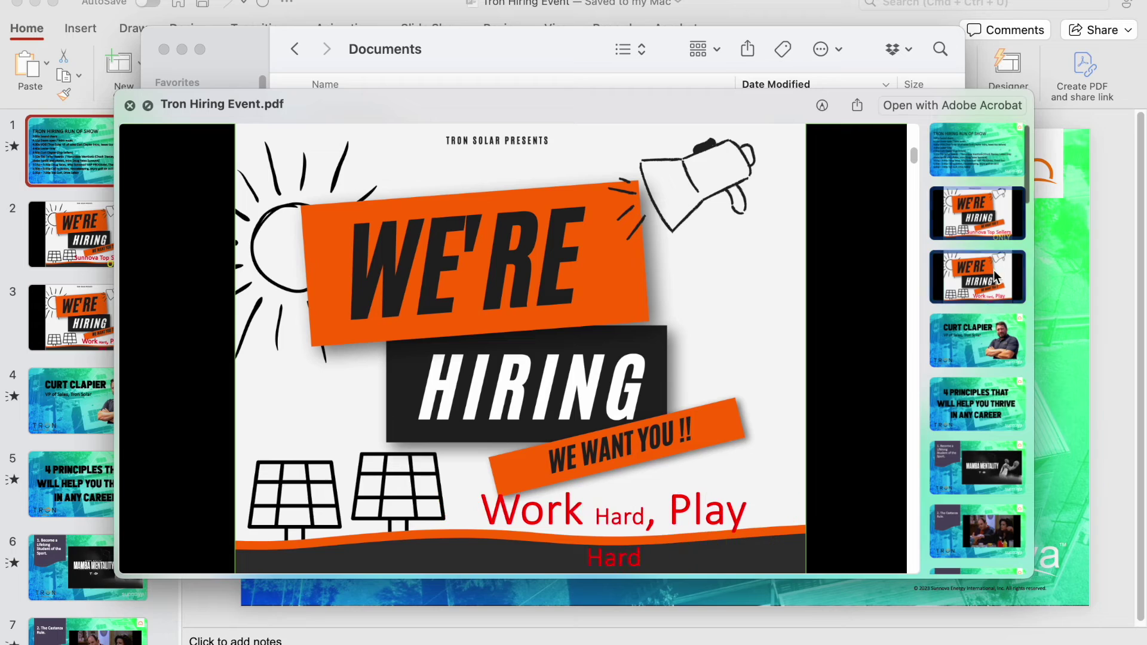
left_click(981, 345)
key("space")
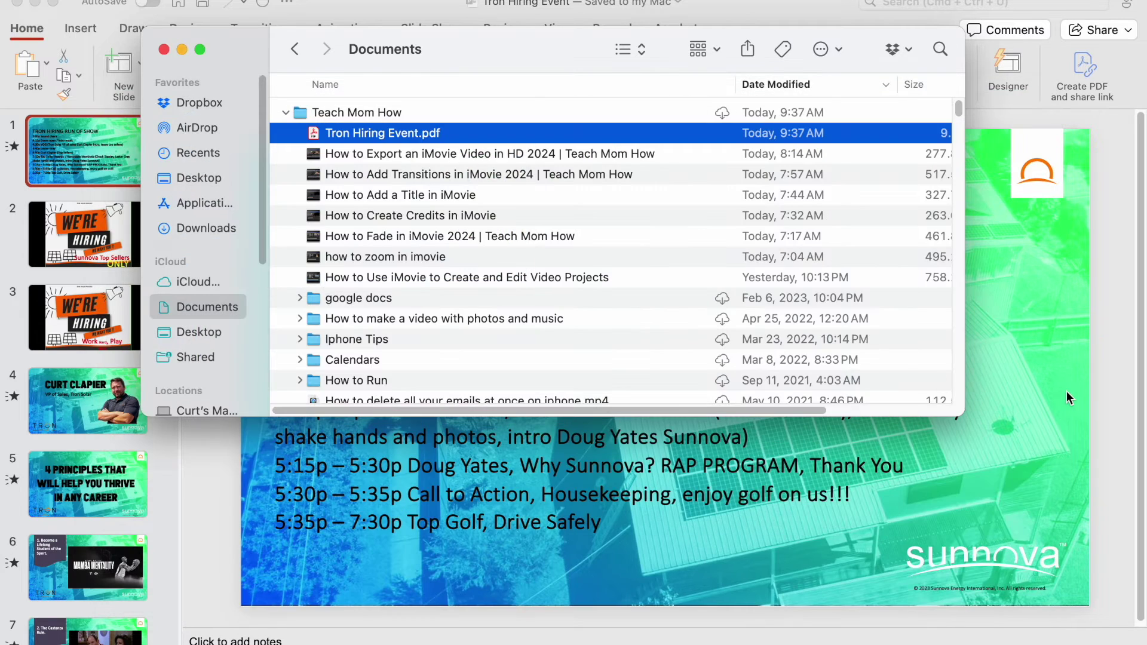
left_click(1067, 391)
left_click(137, 1)
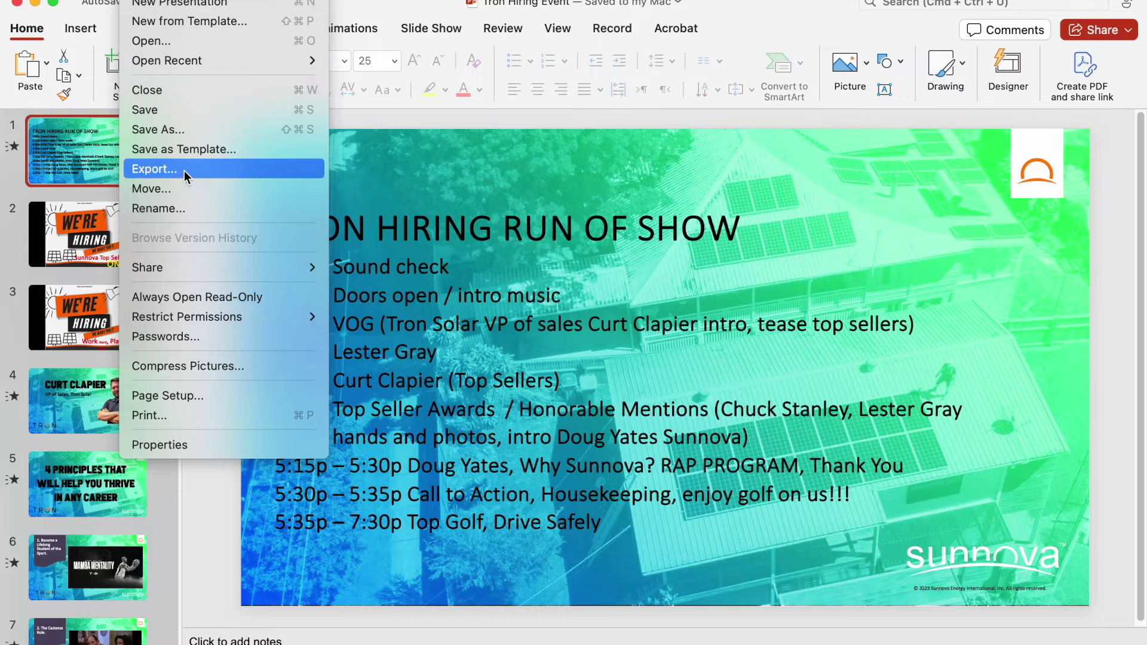
Step: Set the new export's destination to the Teach Mom How folder
key("Escape")
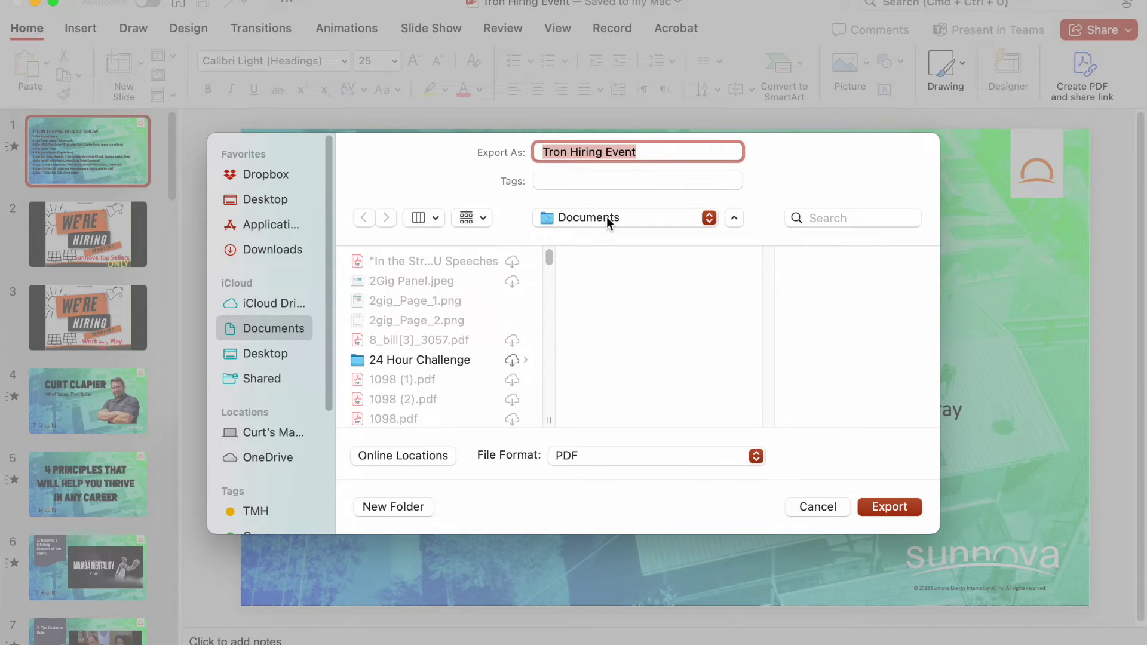
scroll(474, 357, "down", 15)
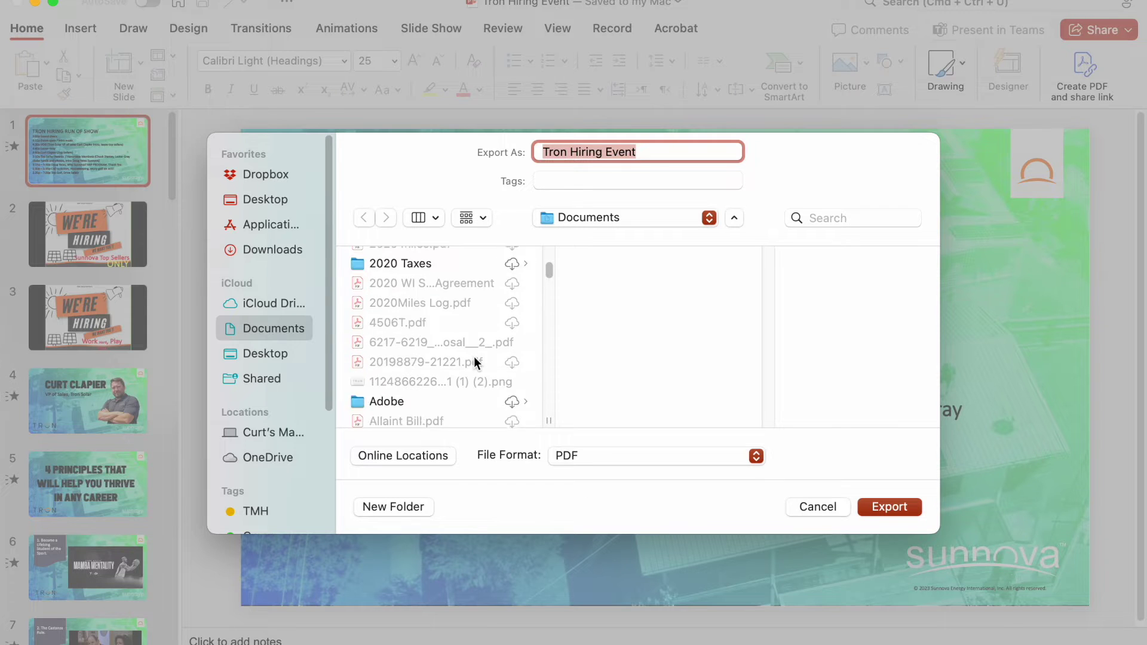
scroll(474, 358, "down", 20)
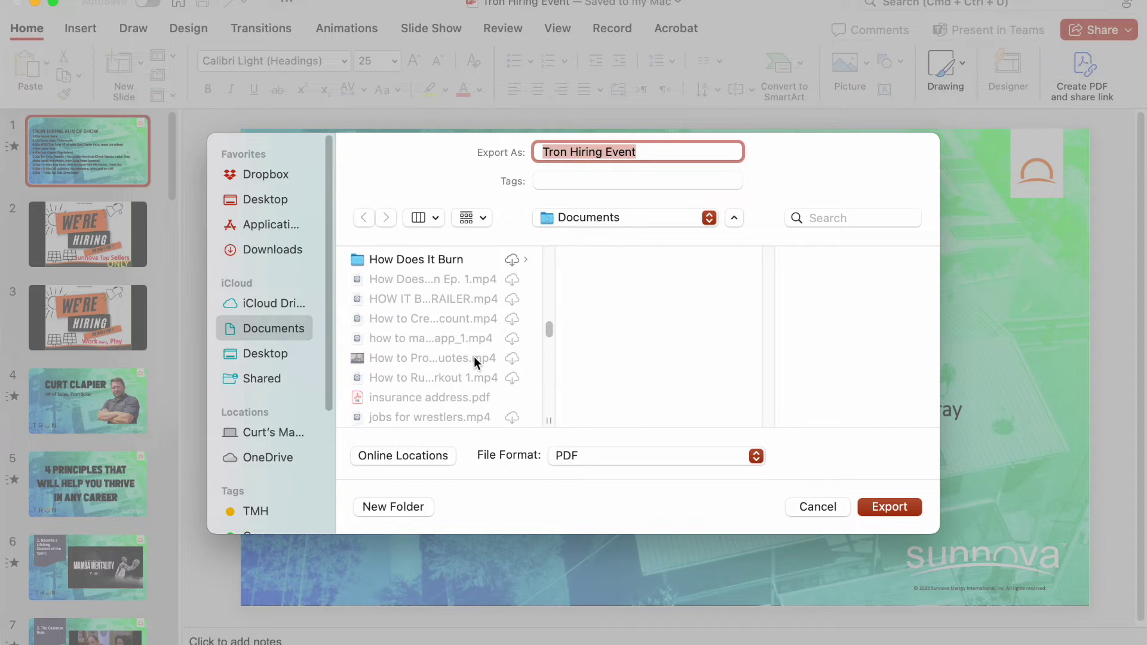
scroll(475, 363, "down", 20)
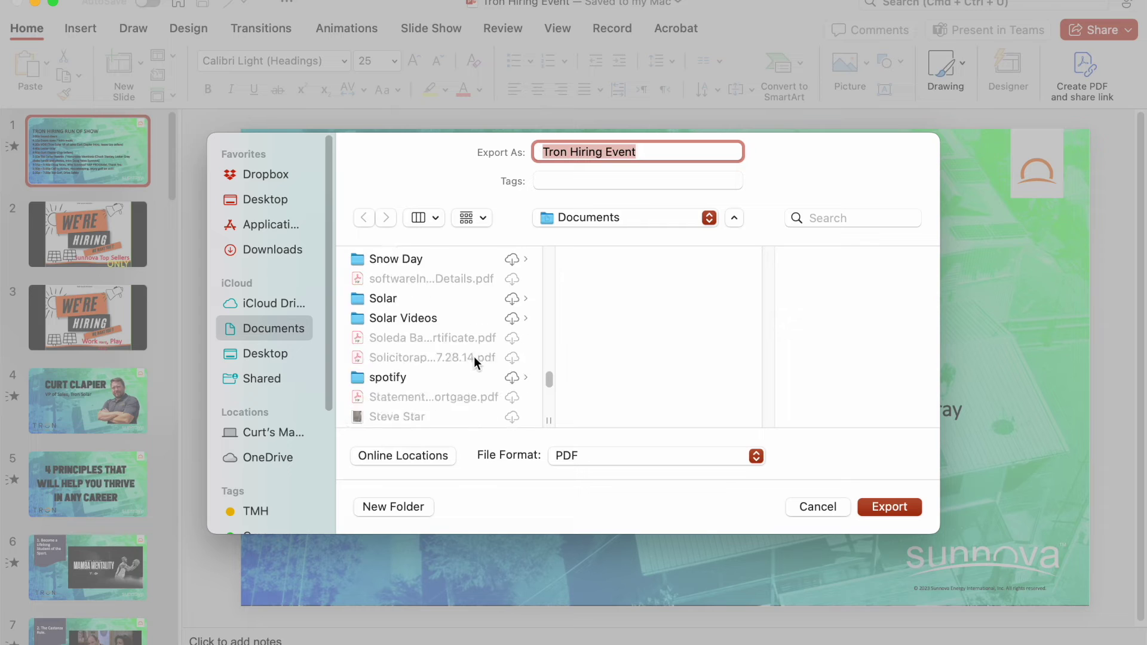
left_click(471, 284)
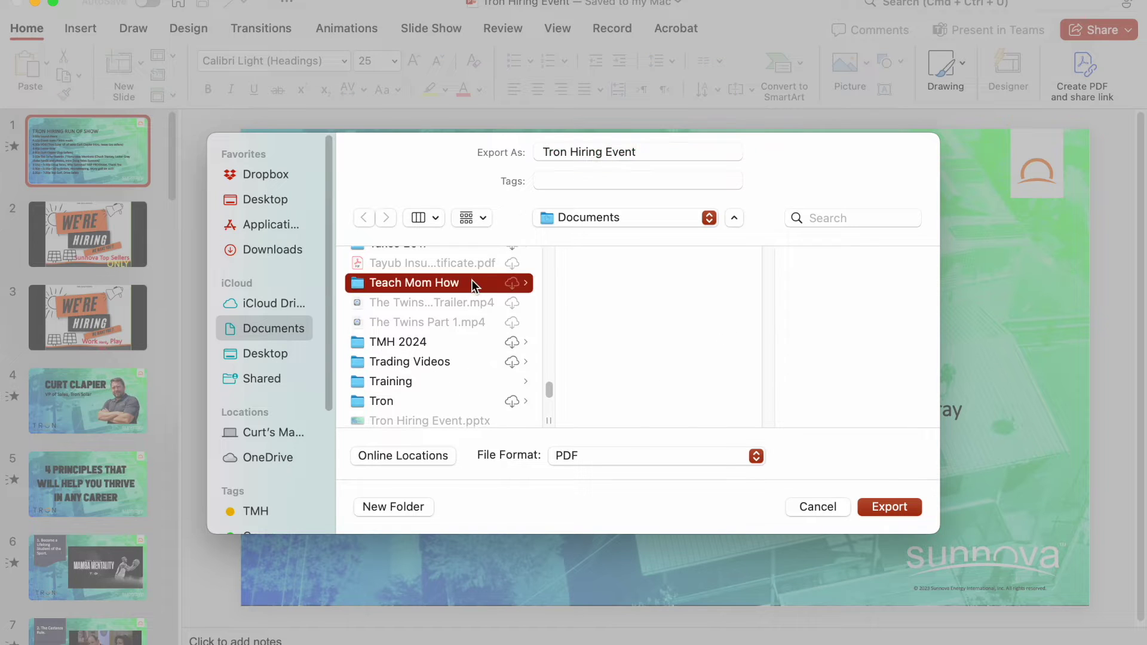
Step: Keep the name Tron Hiring Event, set the format to MP4, and export the video
left_click(646, 155)
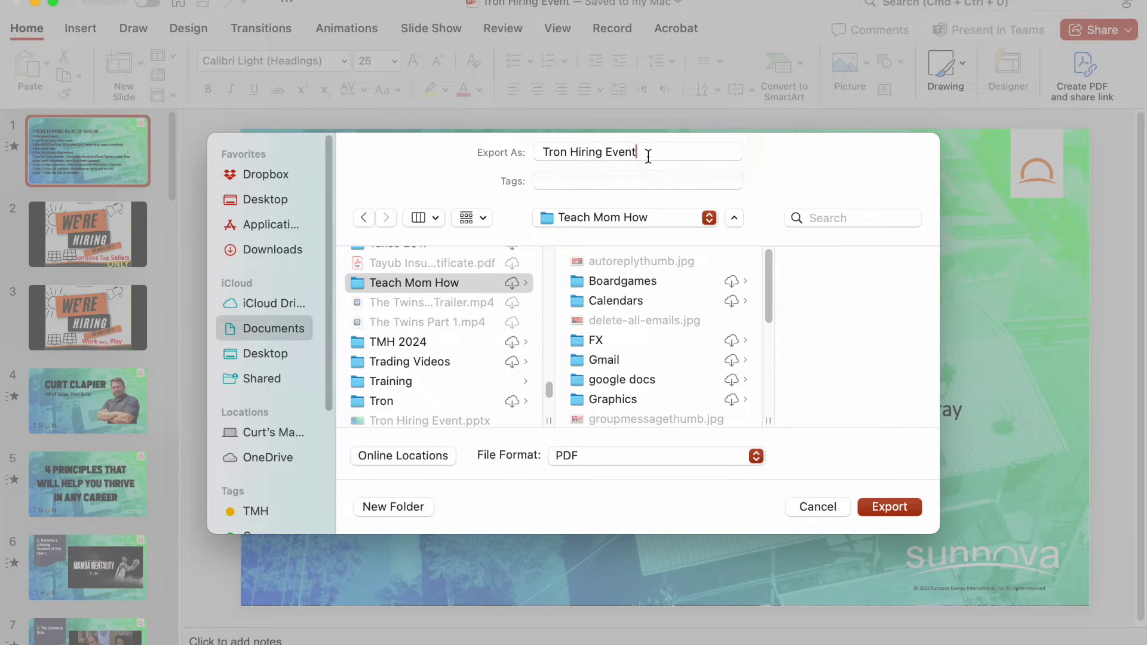
double_click(647, 154)
left_click(649, 155)
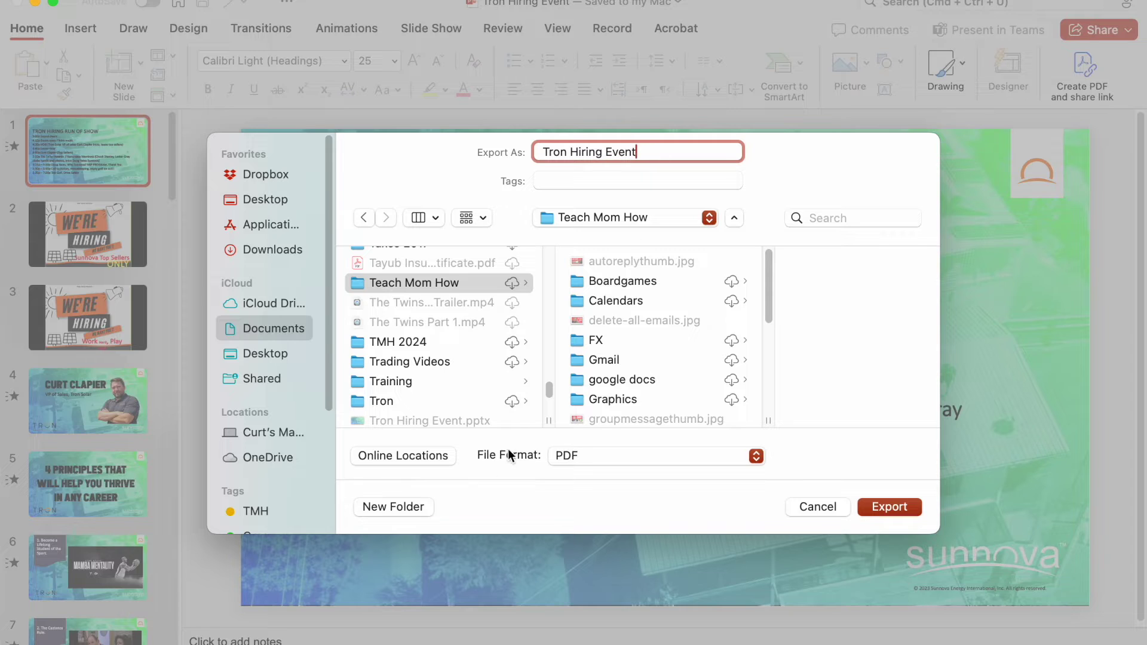
left_click(635, 466)
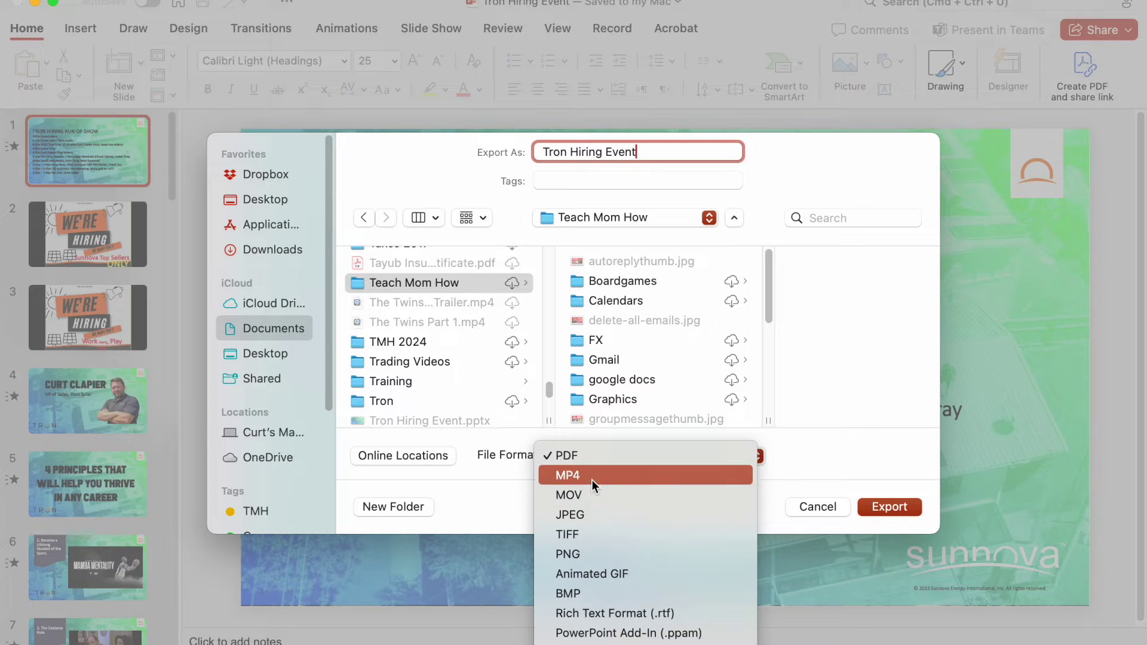
key("Escape")
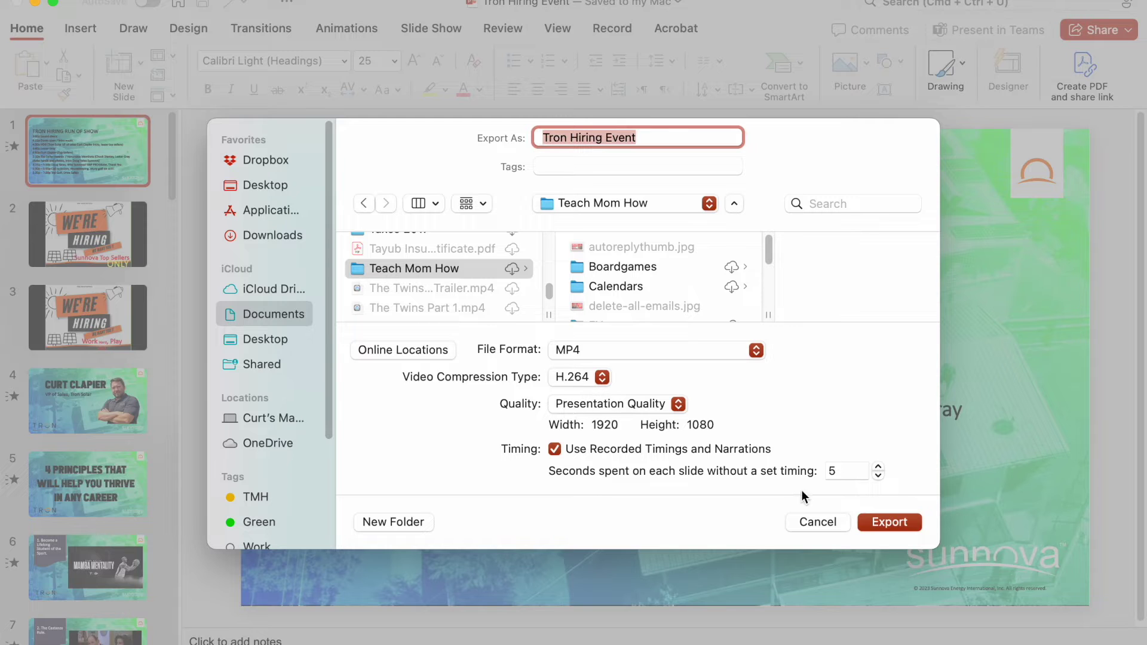
left_click(895, 522)
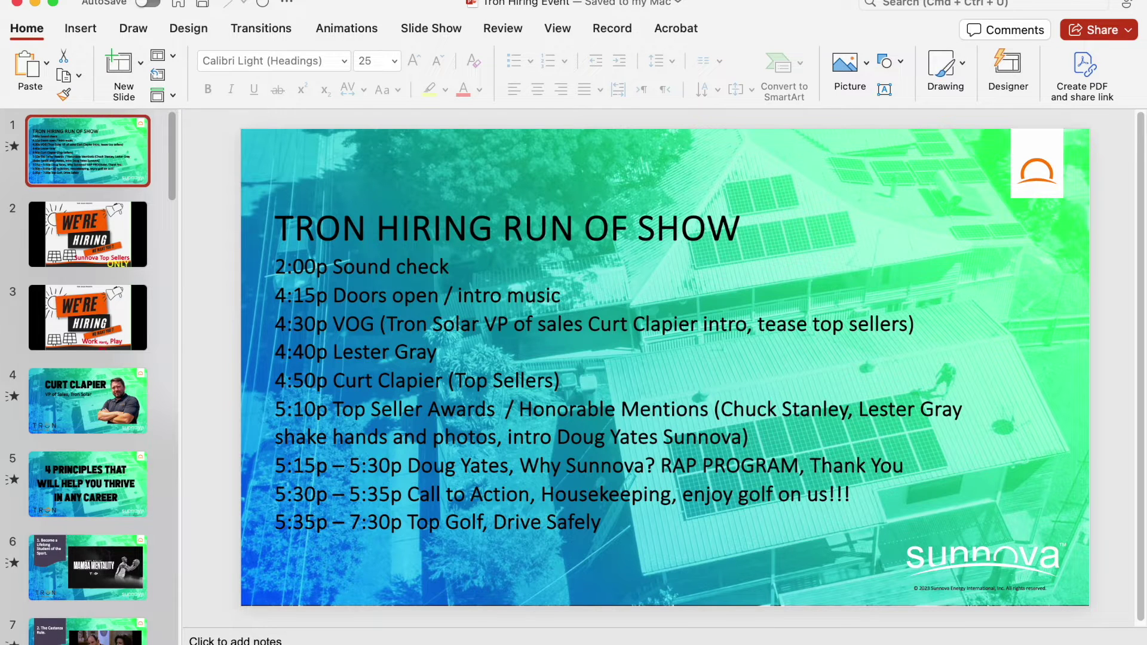
left_click(957, 639)
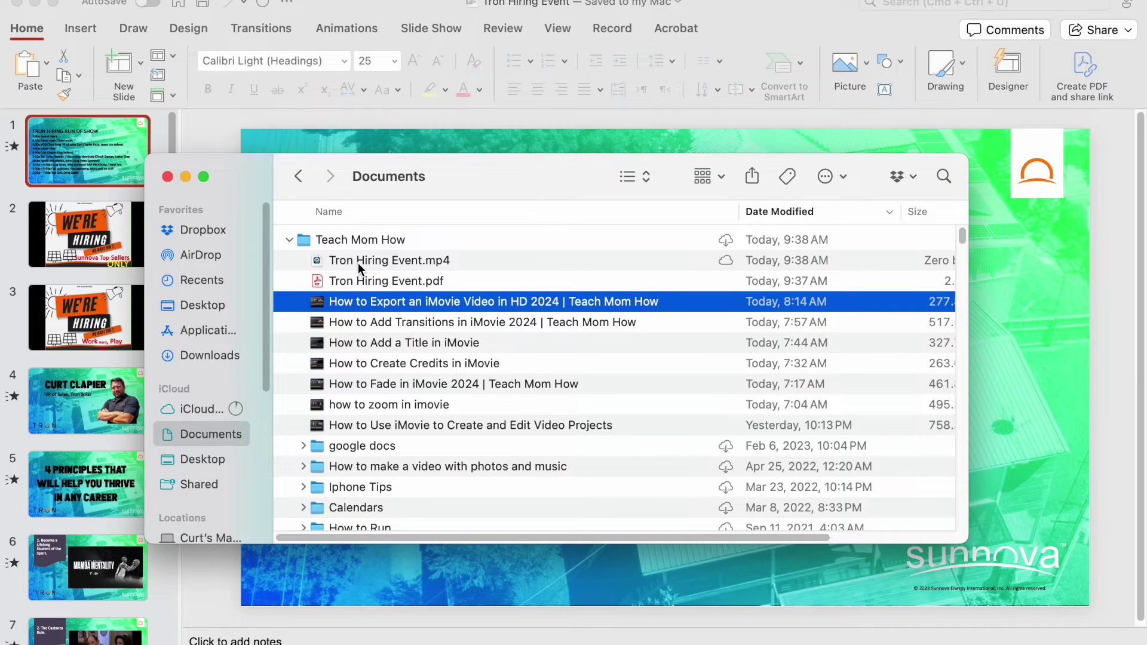
left_click(358, 263)
left_click_drag(600, 539, 778, 562)
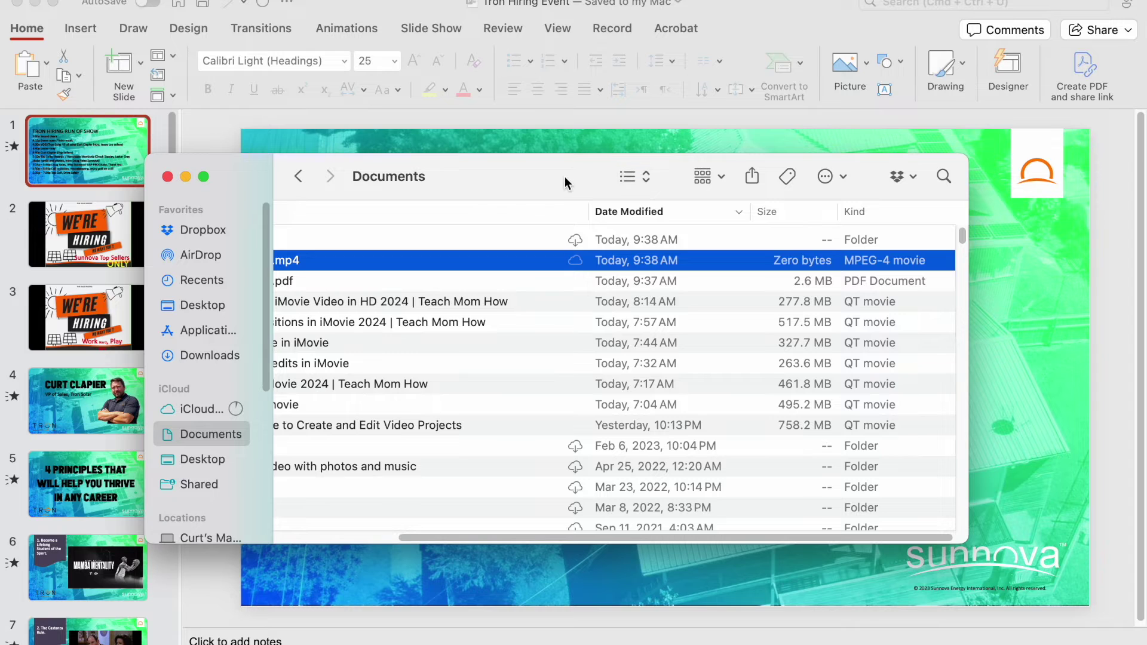
left_click_drag(565, 176, 657, 316)
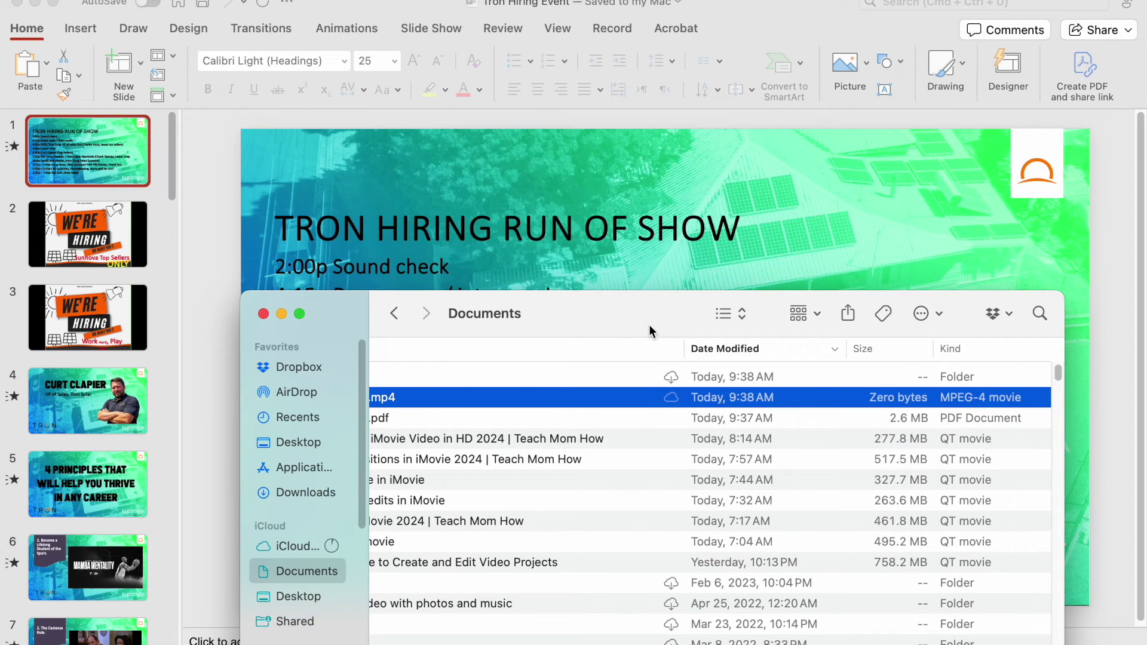
left_click(782, 21)
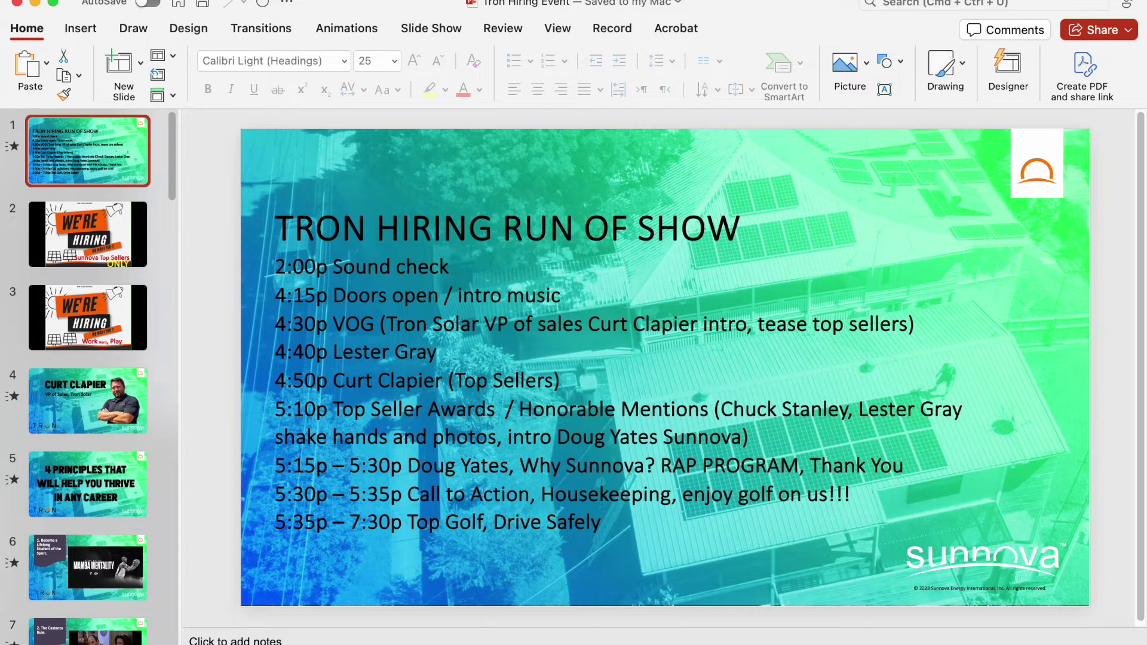
left_click(141, 0)
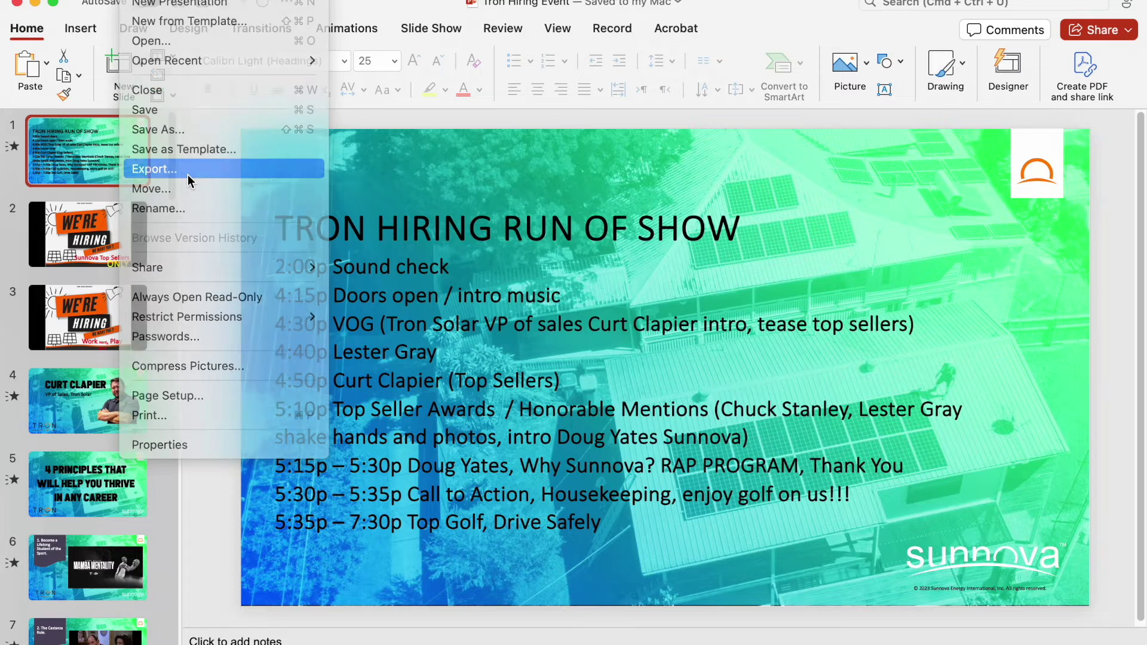
Step: Start another export as MP4 with Use Recorded Timings and Narrations turned off
key("Escape")
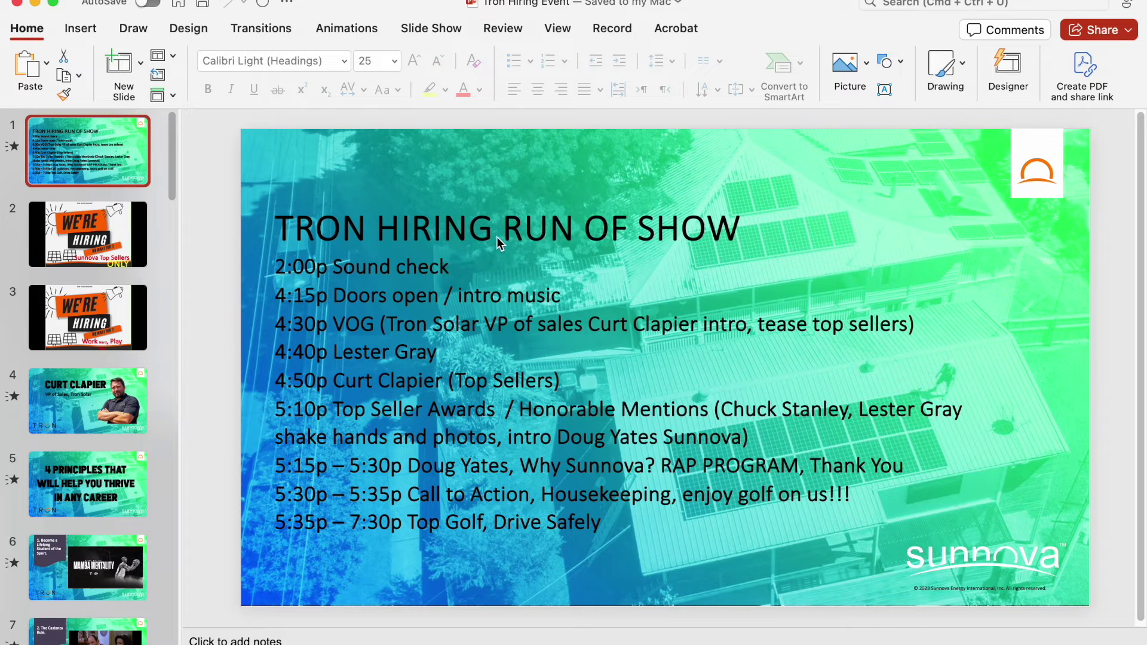
key("super+shift+s")
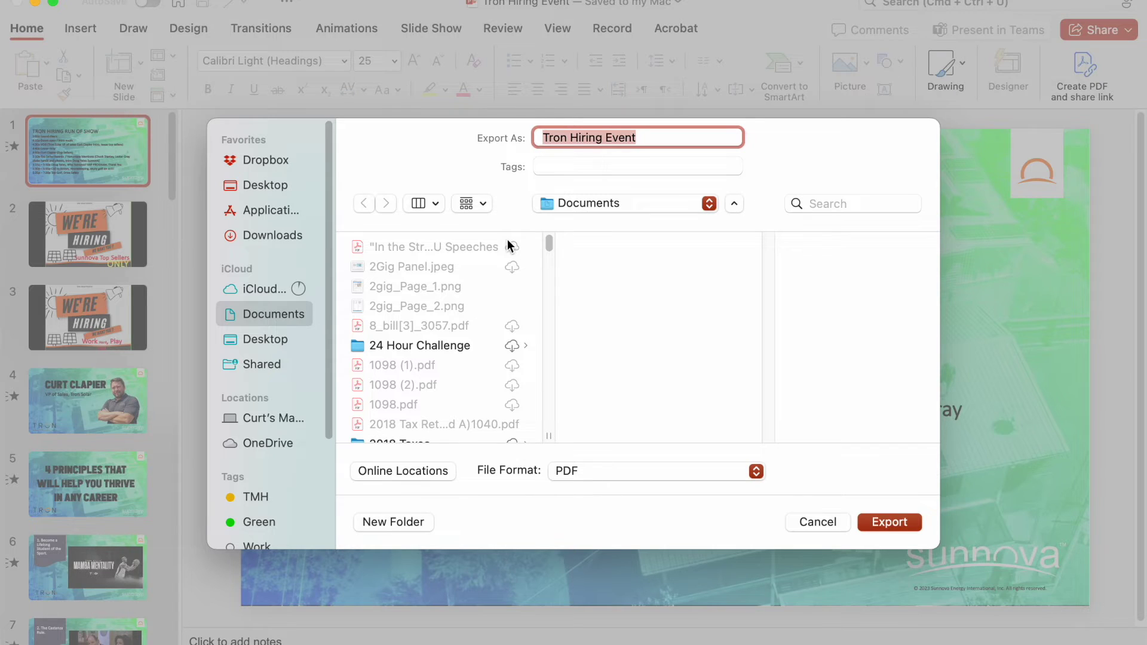
left_click(606, 473)
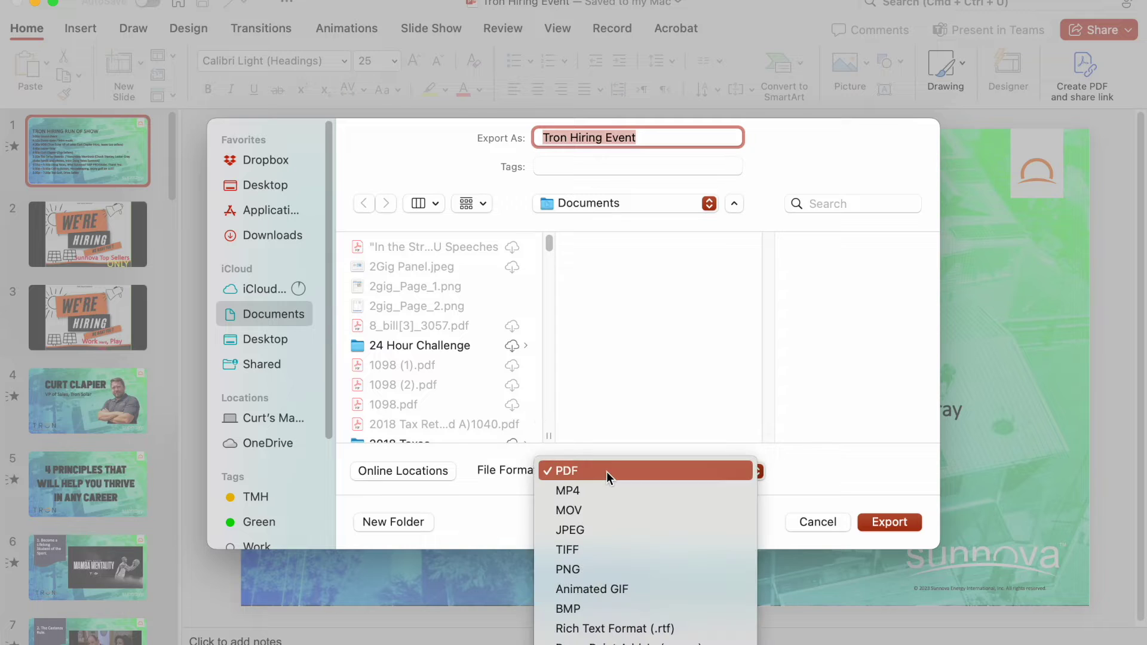
left_click(610, 489)
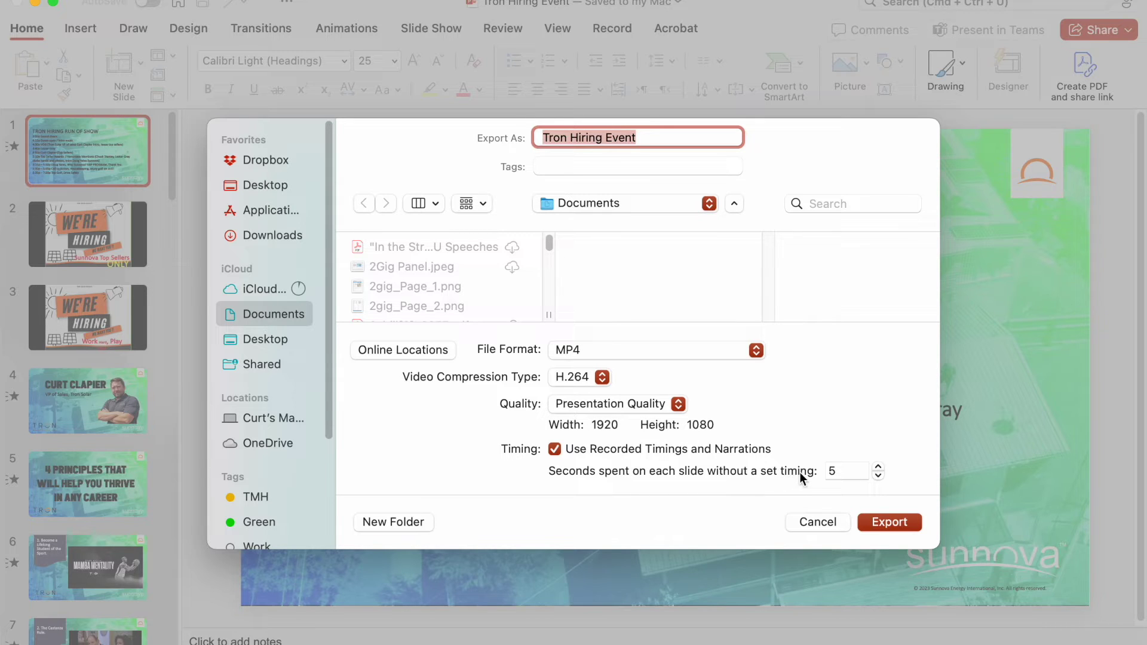
left_click(841, 472)
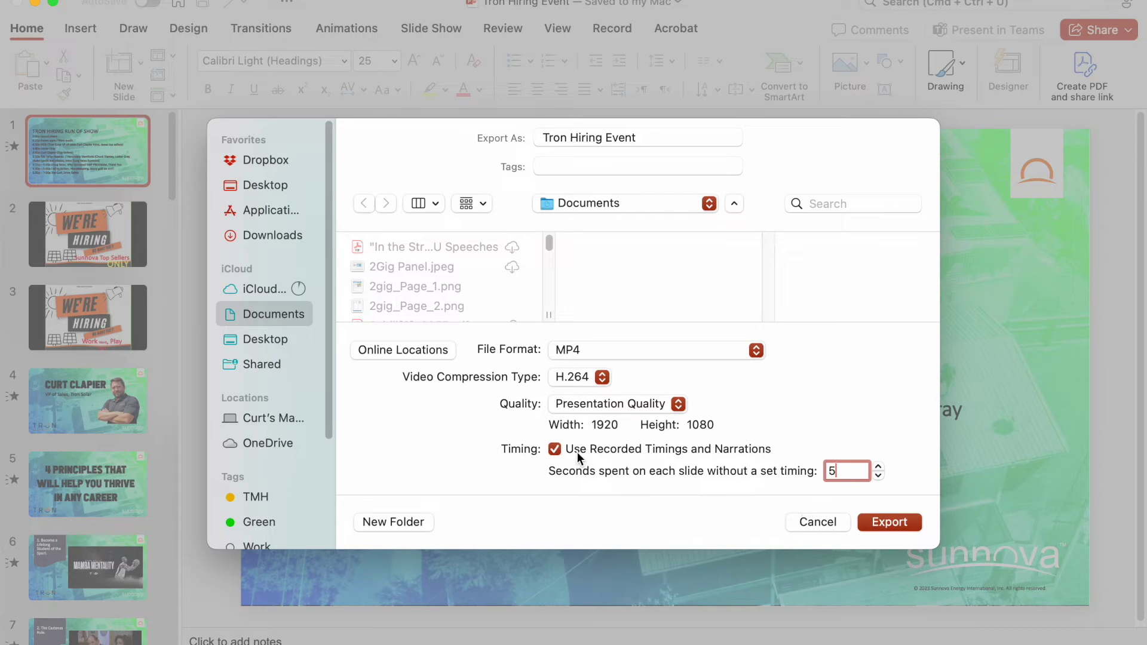
left_click(556, 449)
Step: Rename it Tron Hiring Event2, export, and decline cancelling the export in progress
left_click(699, 141)
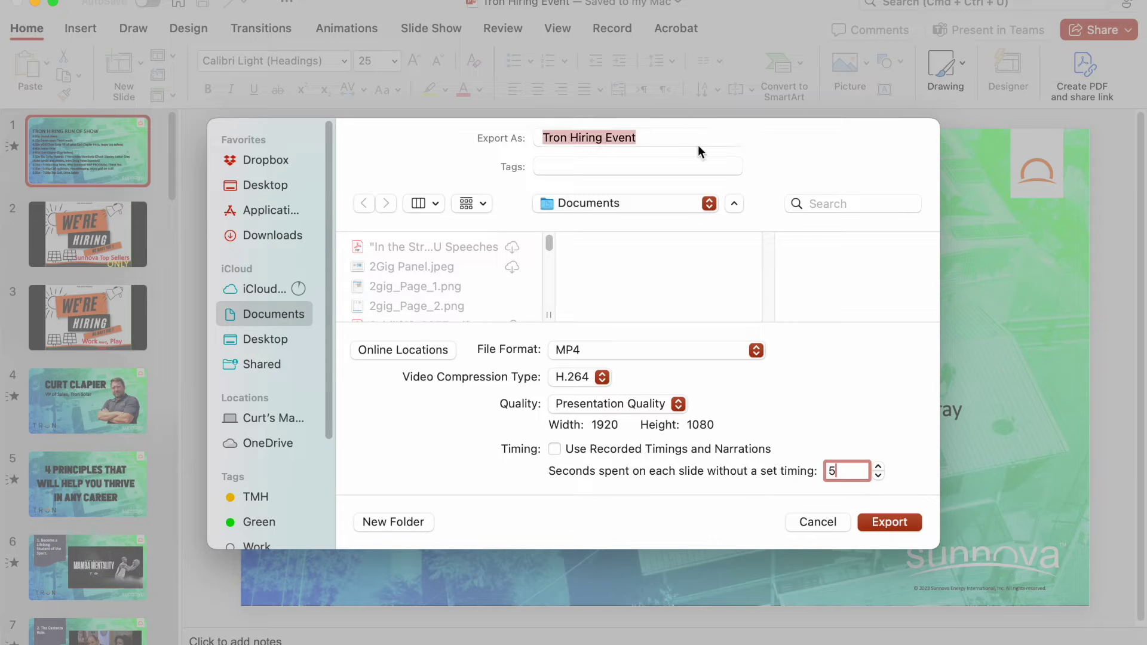
type("2")
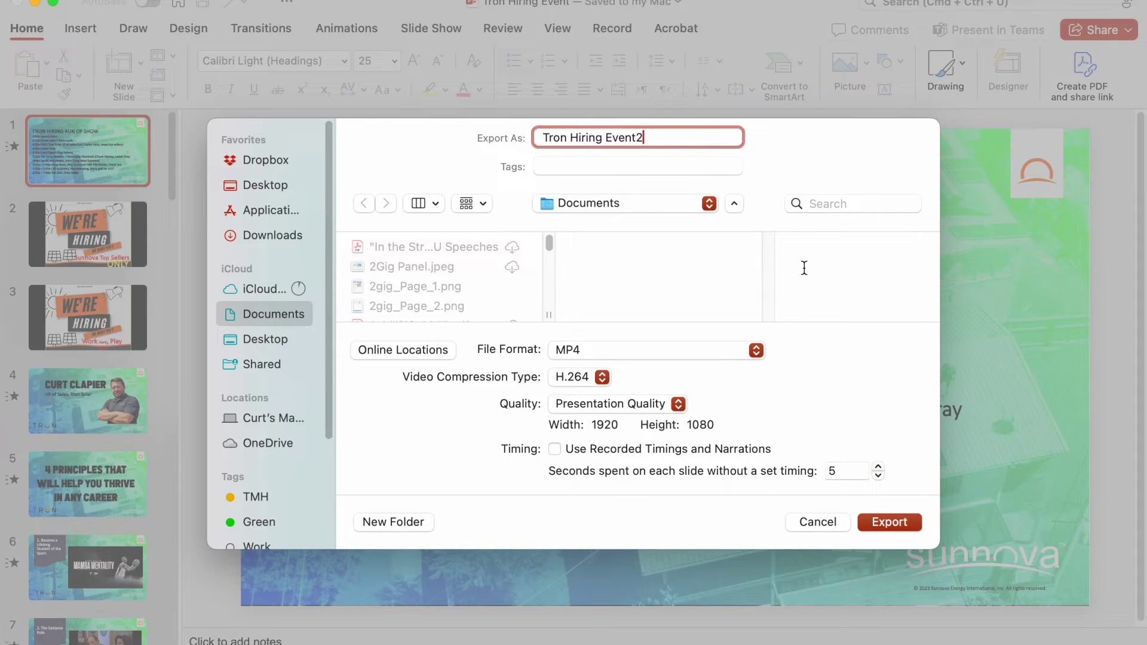
left_click(890, 522)
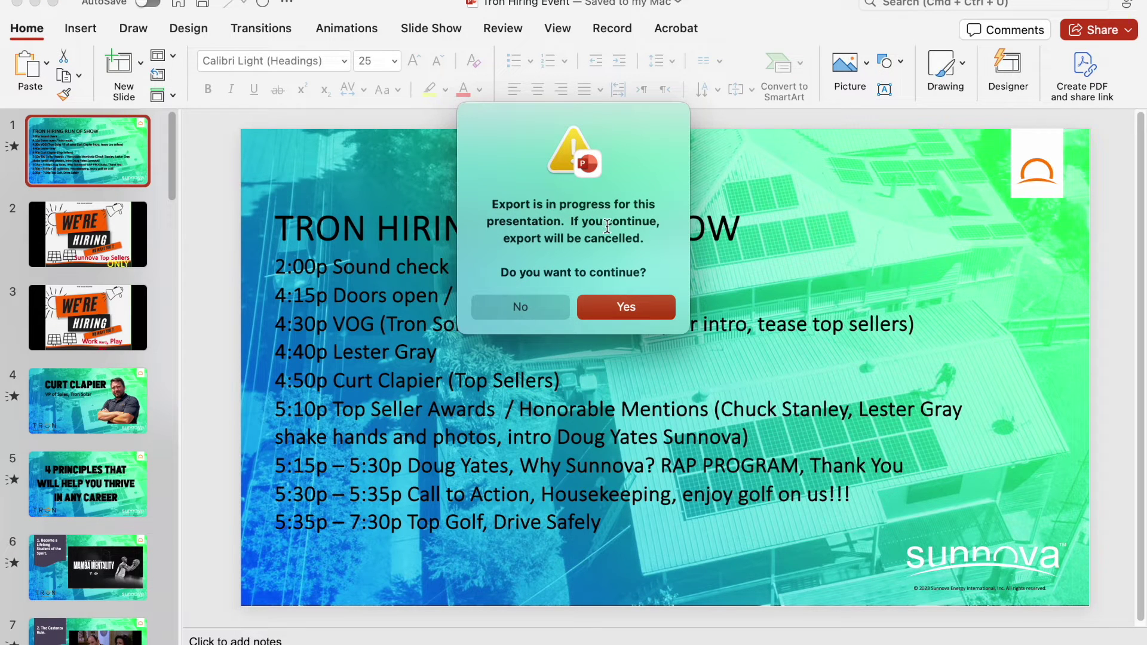
left_click(542, 305)
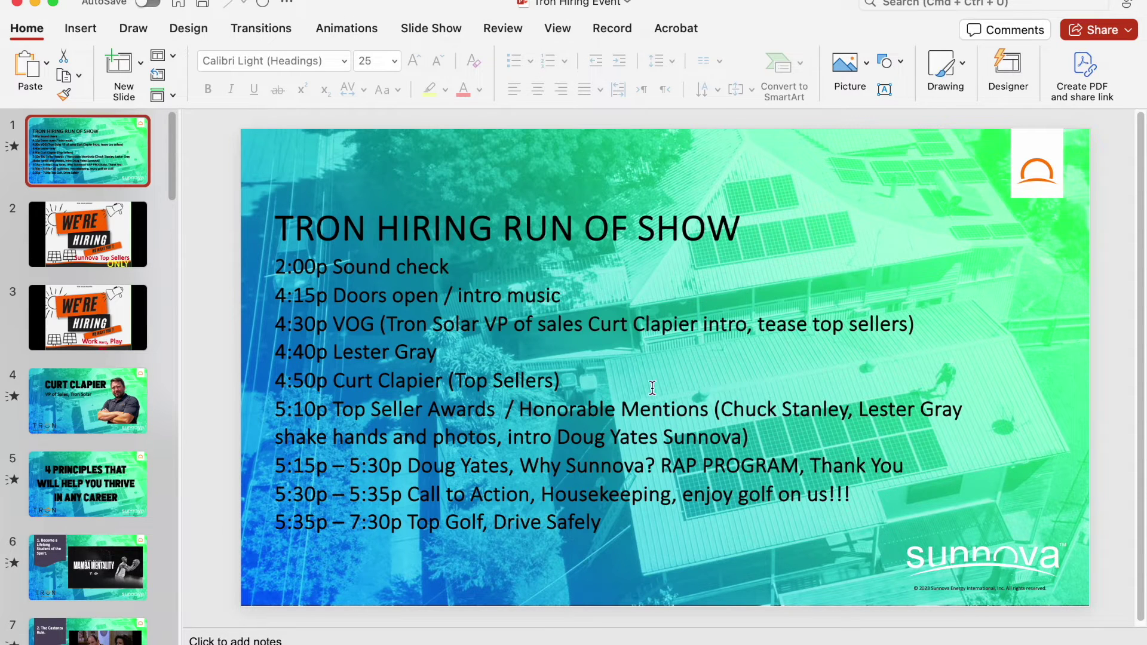
key("super+Tab")
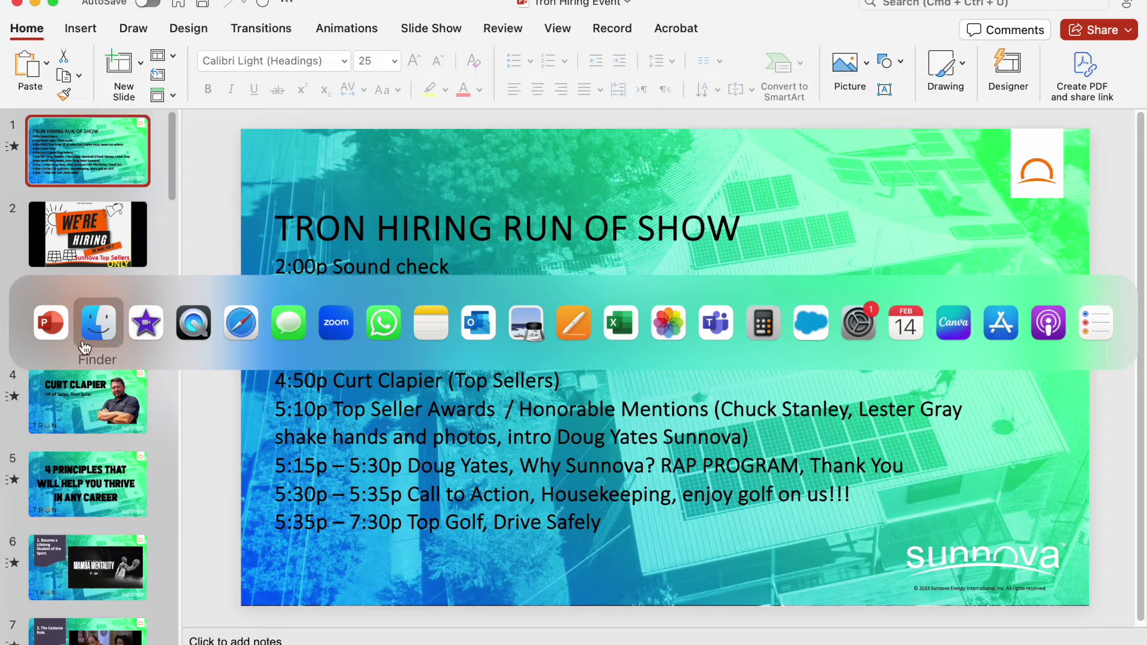
left_click(29, 347)
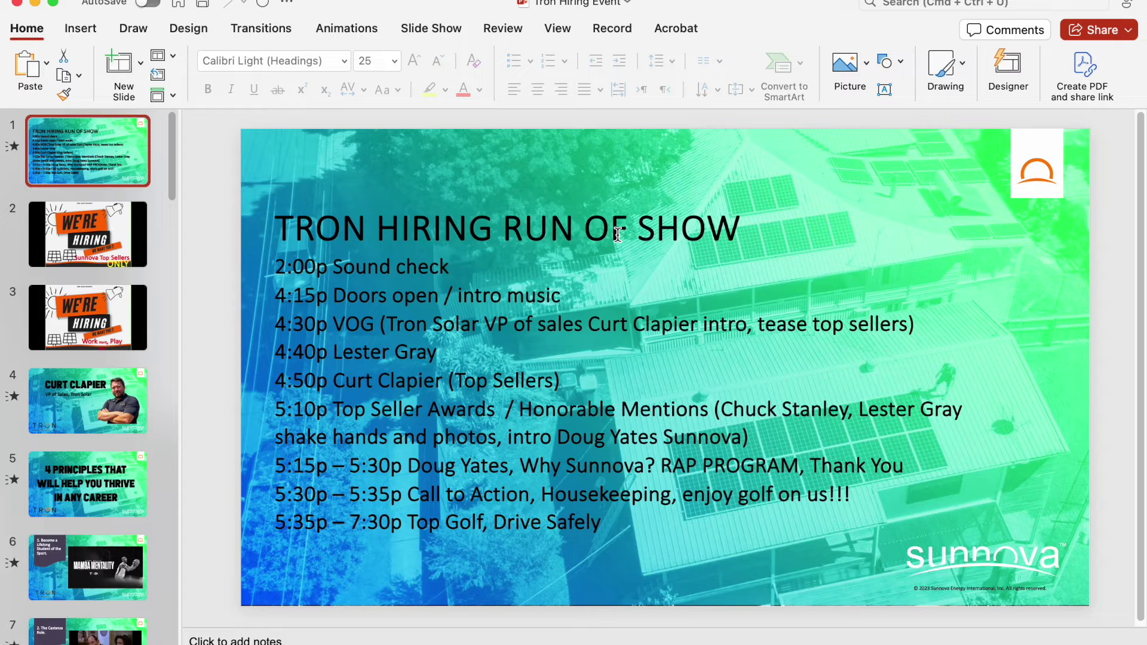
key("super+Tab")
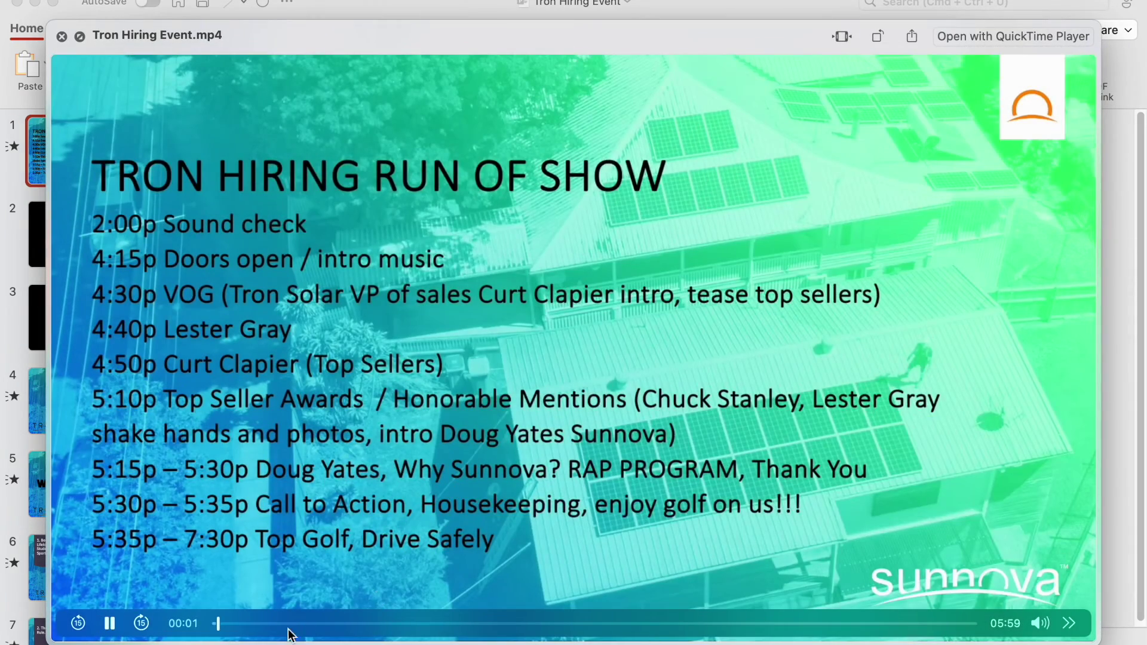
Step: Scrub the Tron Hiring Event.mp4 preview to about 04:35, close it, and switch to iMovie
left_click(327, 624)
left_click_drag(333, 630, 797, 625)
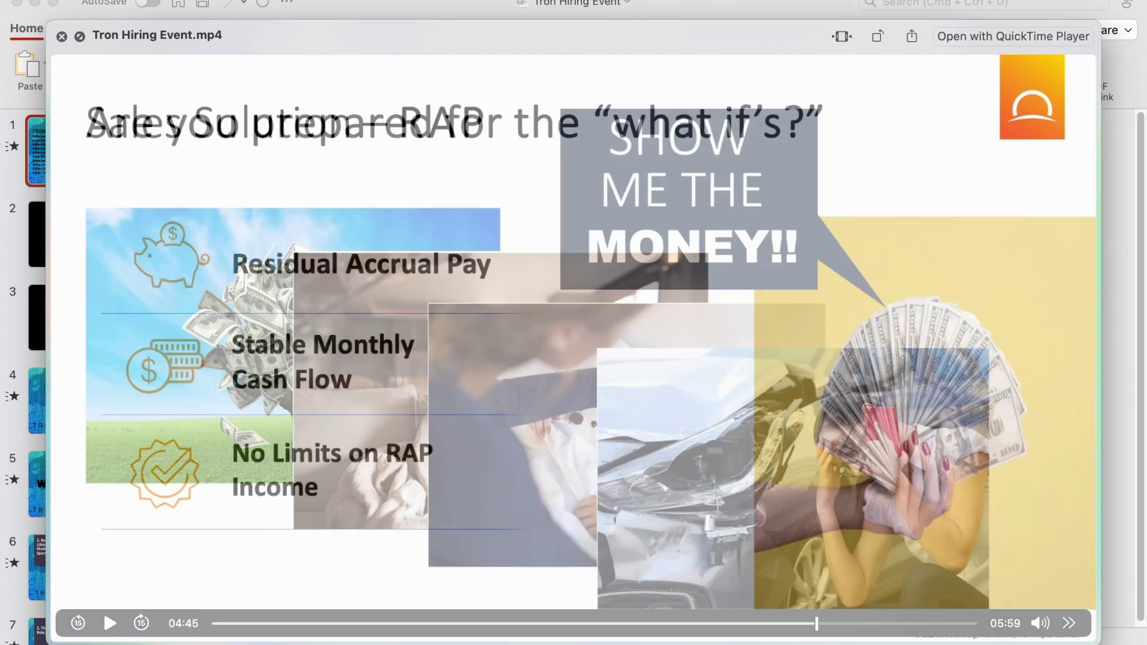
key("space")
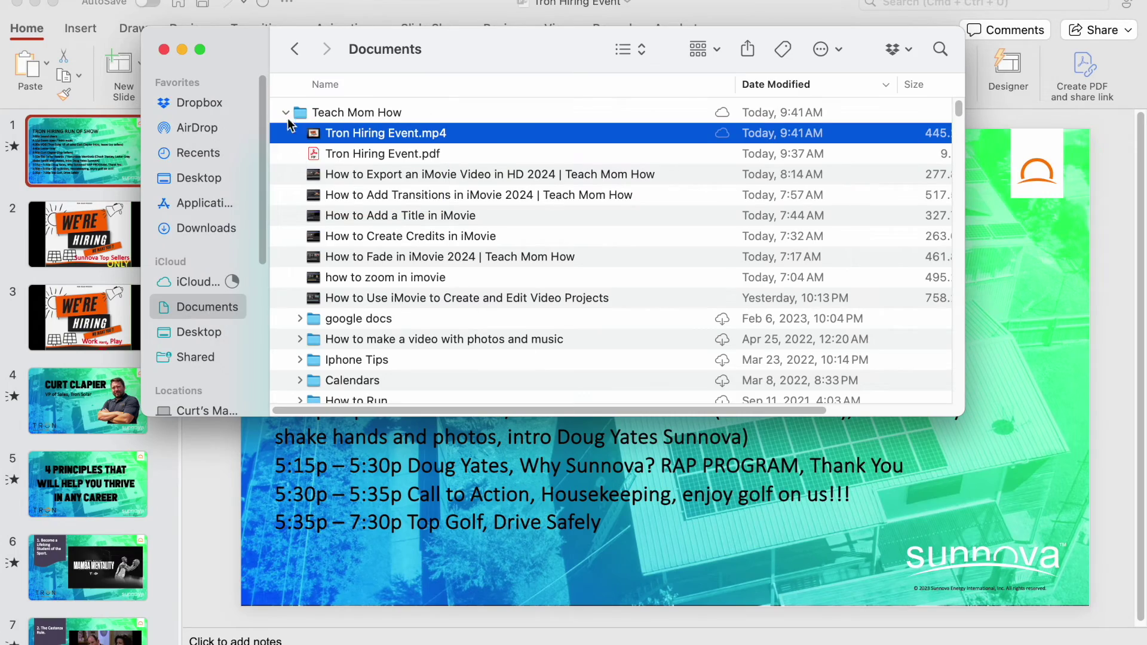
key("super+Tab")
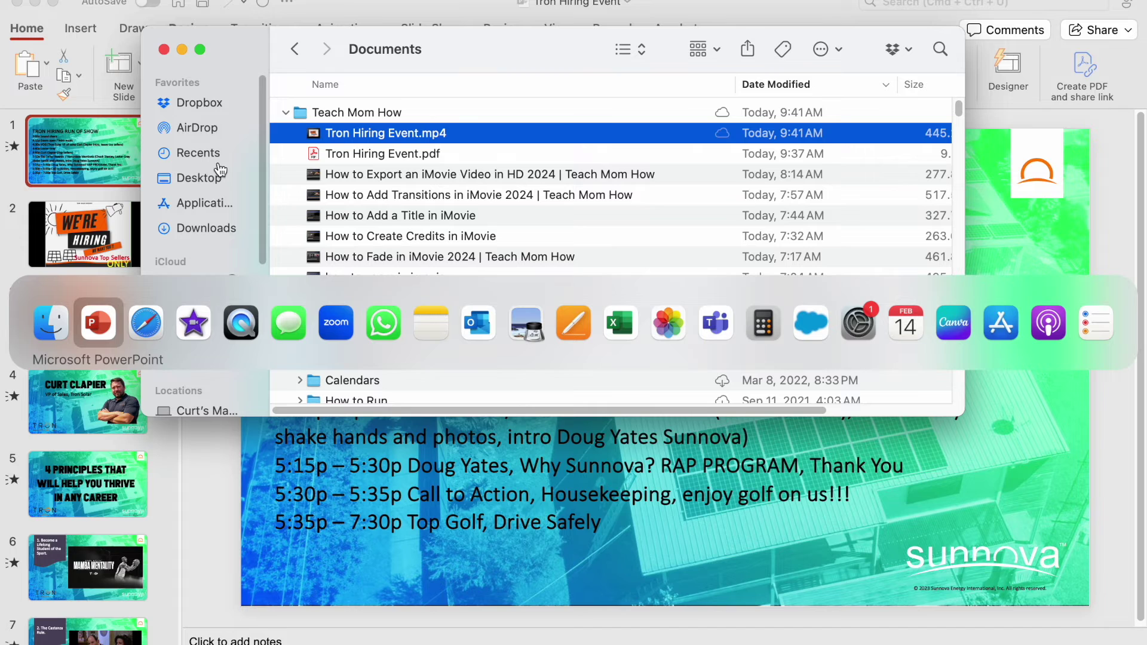
left_click(191, 322)
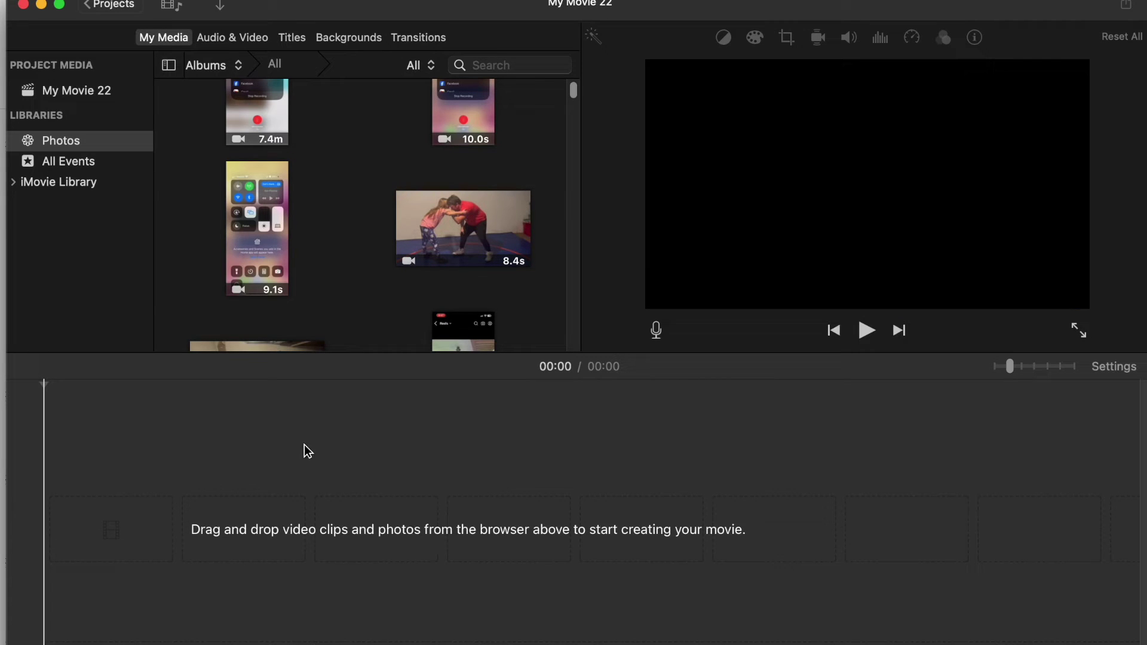
Step: Drag Tron Hiring Event.mp4 from a Finder window onto the My Movie 22 timeline
mouse_move(257, 643)
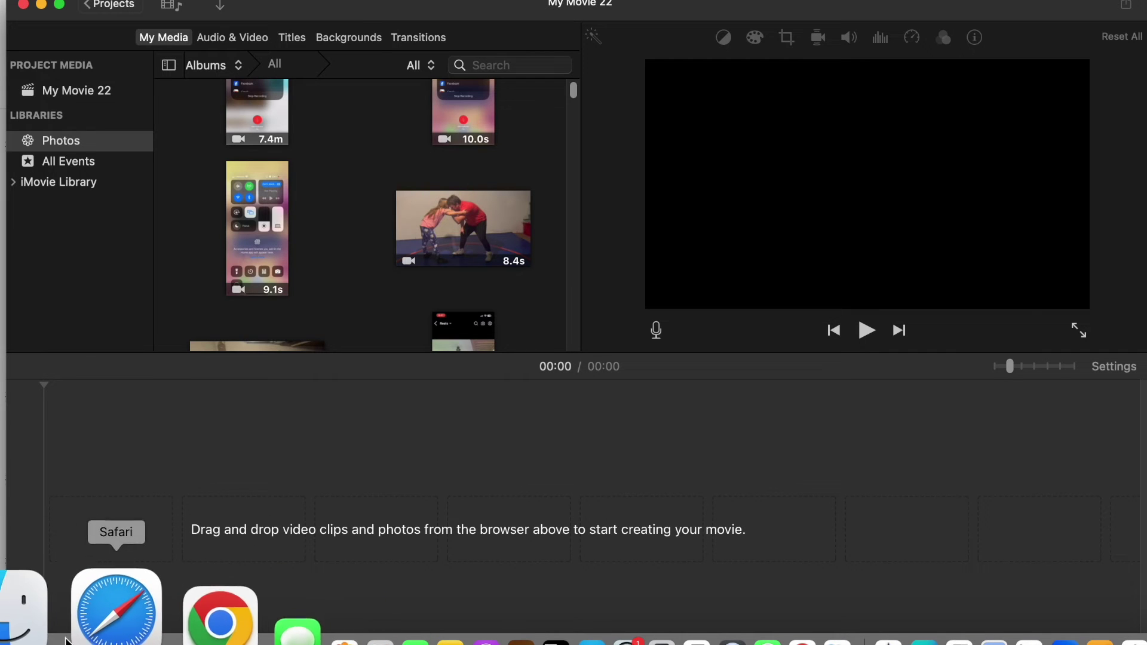
left_click(48, 638)
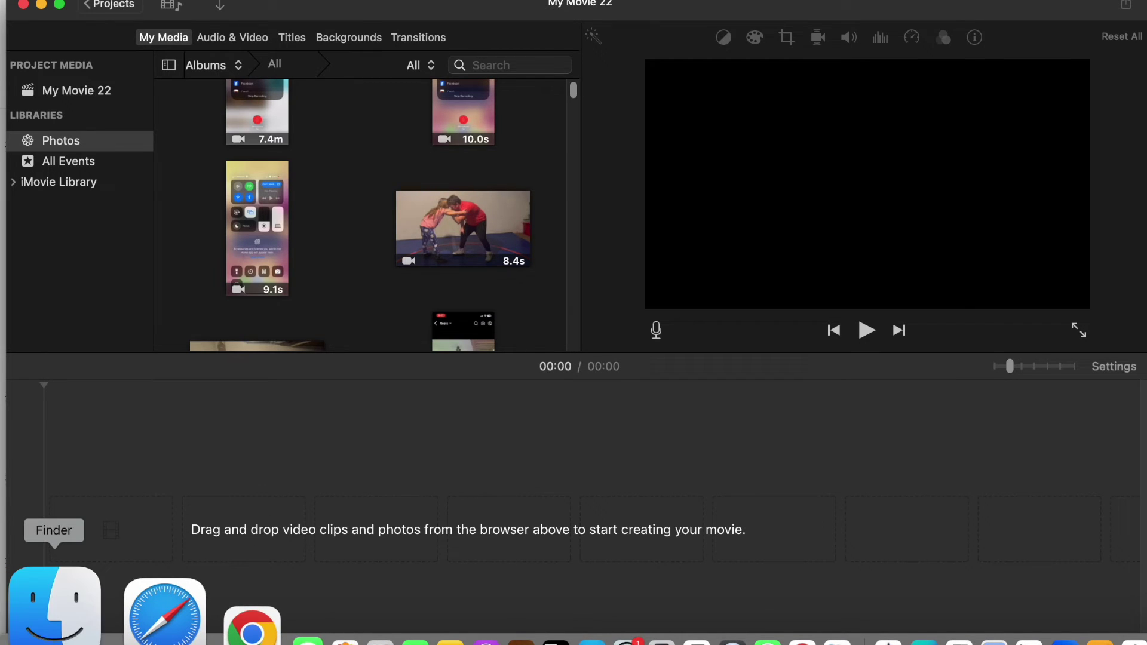
left_click_drag(361, 134, 333, 537)
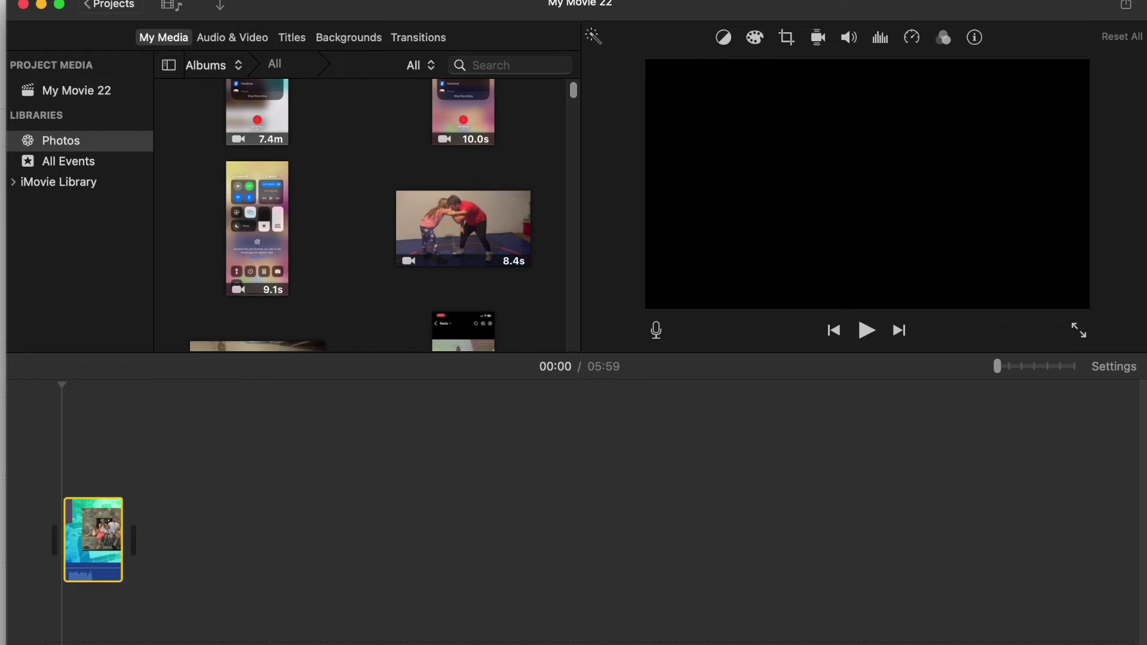
Step: Open iMovie's Import window, browse the home folder and expand Documents
left_click(227, 0)
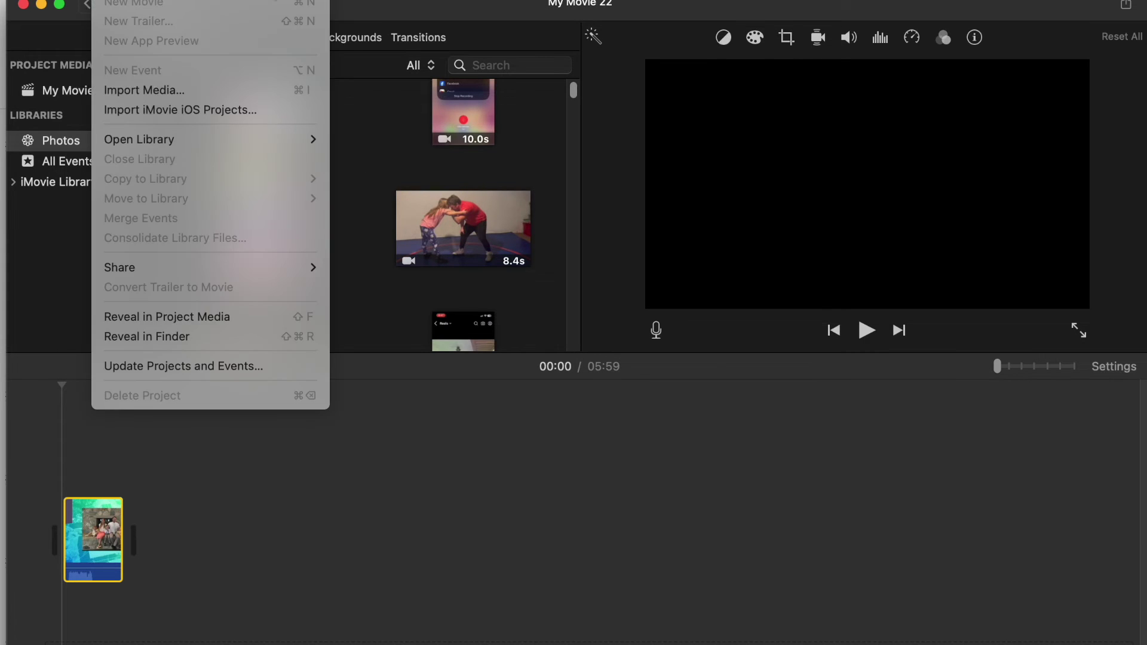
left_click(520, 12)
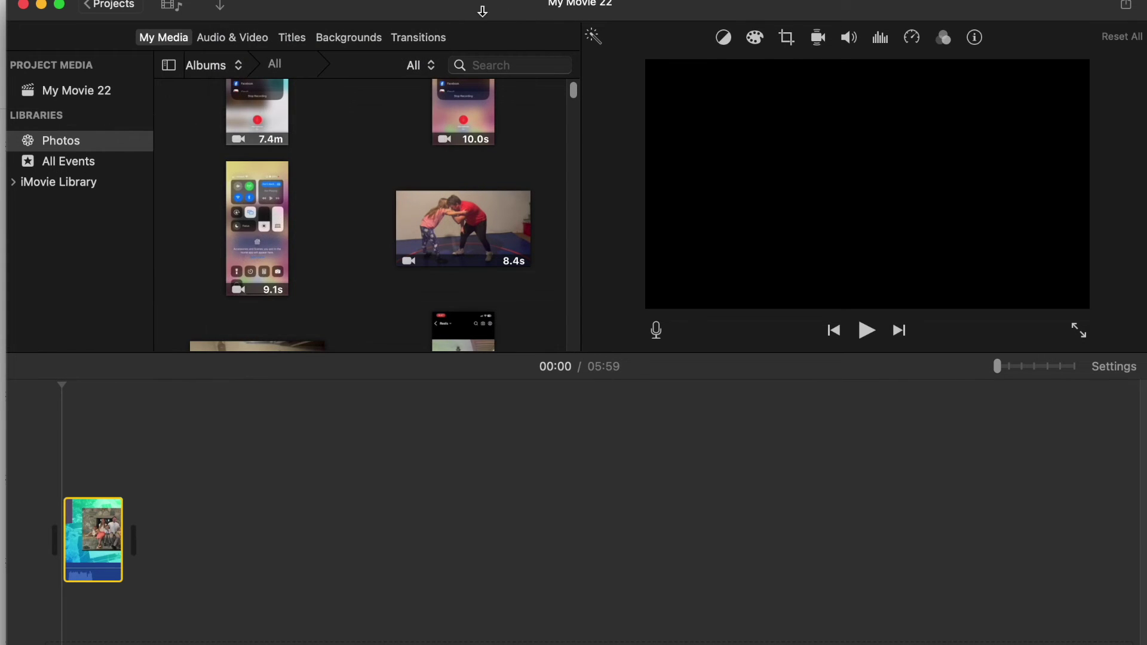
left_click(222, 7)
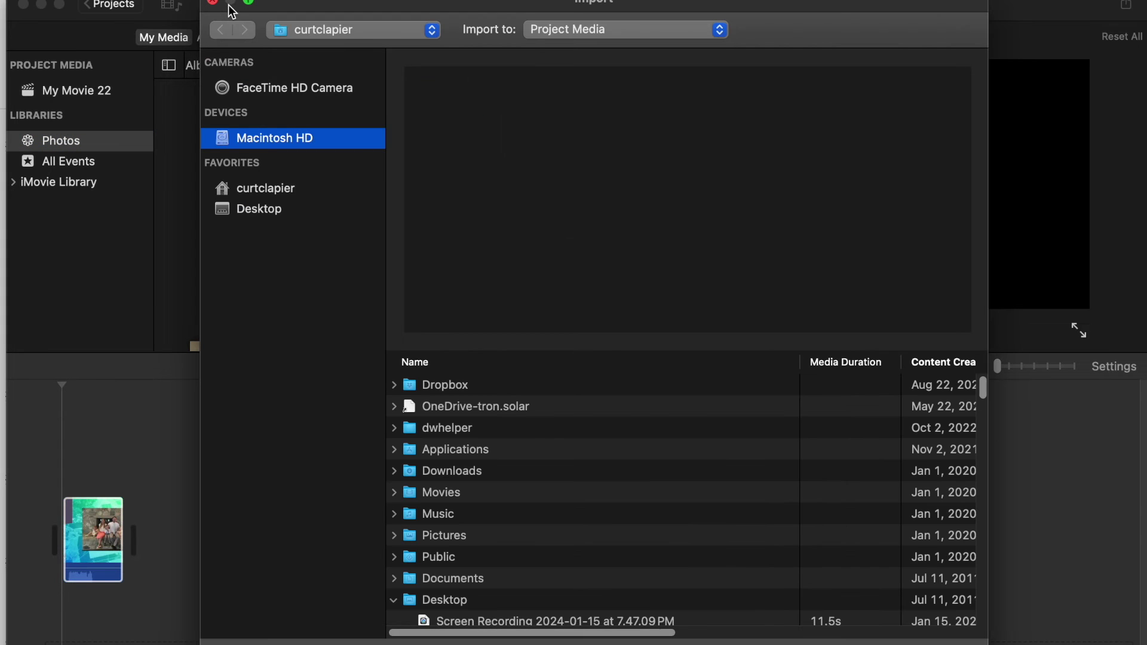
left_click(296, 189)
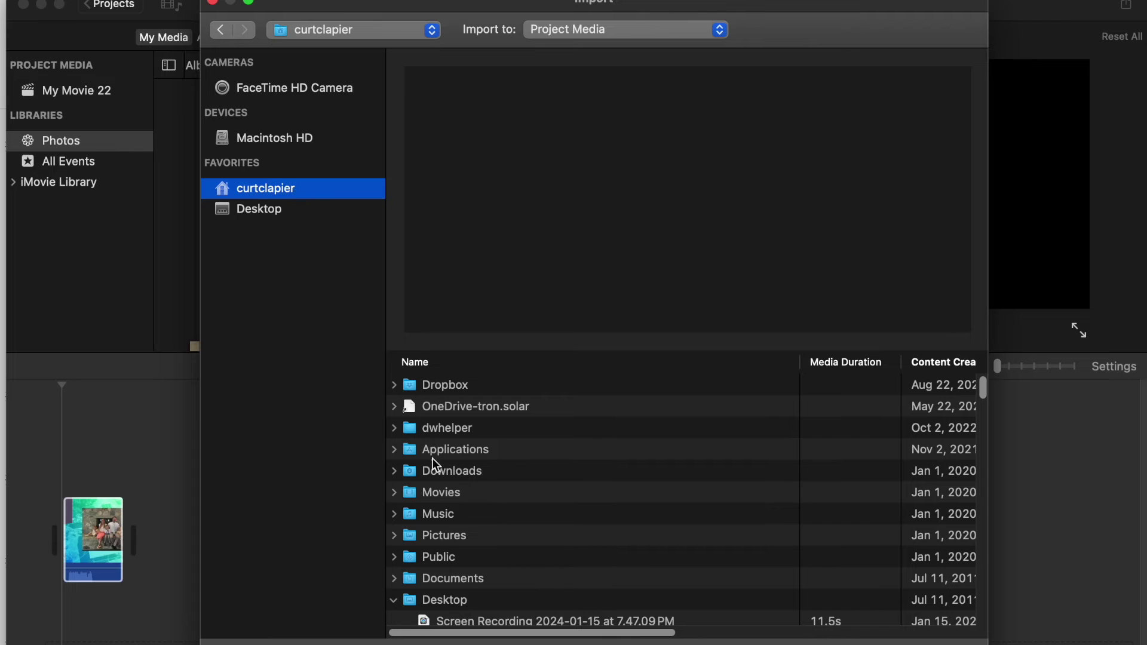
scroll(448, 508, "down", 3)
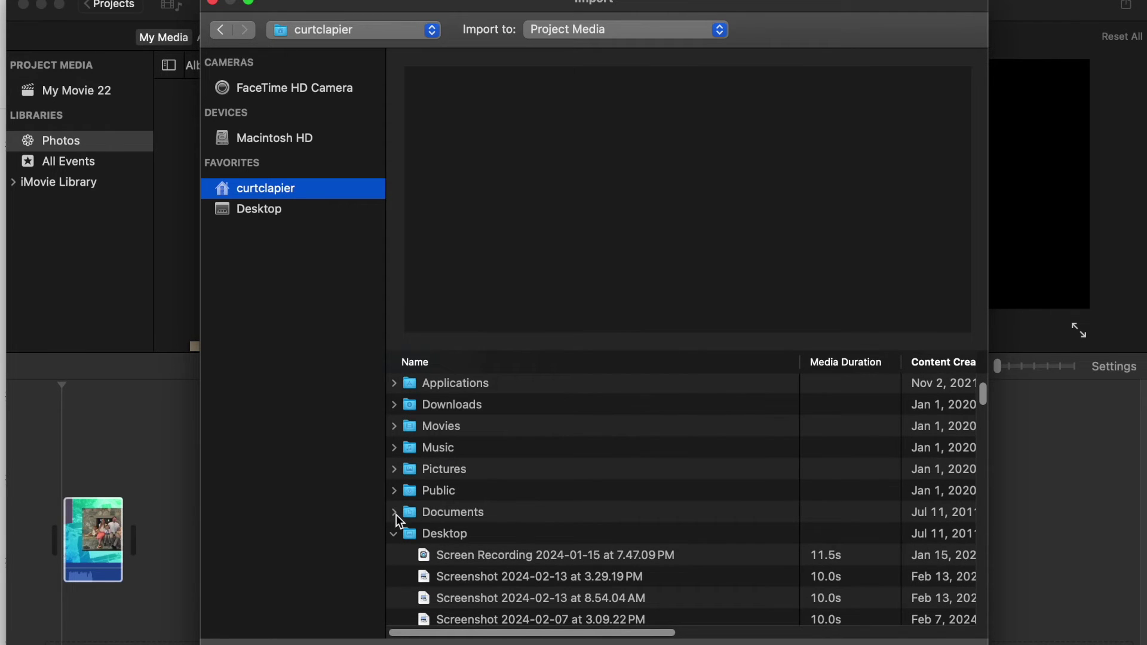
left_click(396, 513)
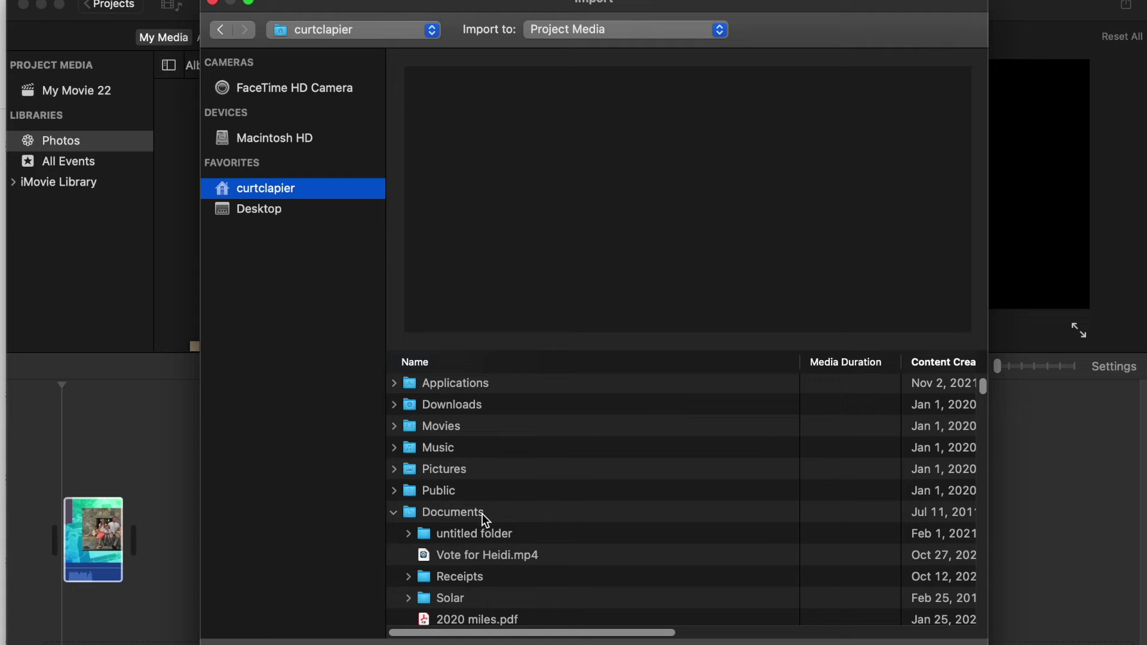
Step: Scroll down the Documents contents and expand the Teach Mom How folder
scroll(482, 513, "down", 7)
scroll(482, 514, "down", 10)
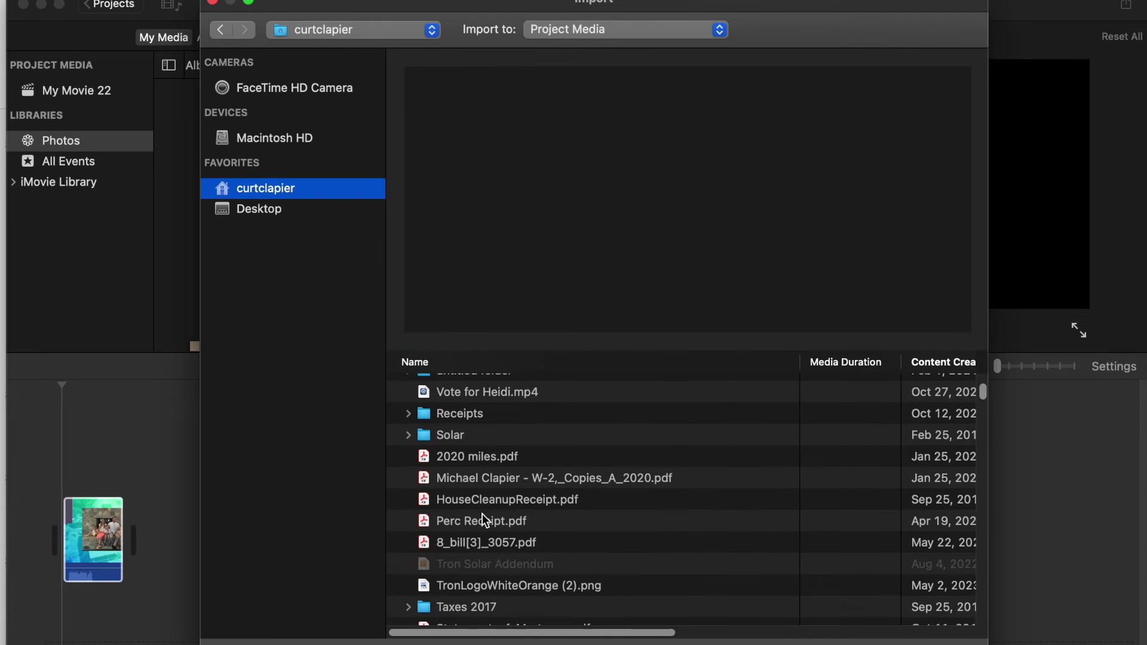
scroll(483, 514, "down", 6)
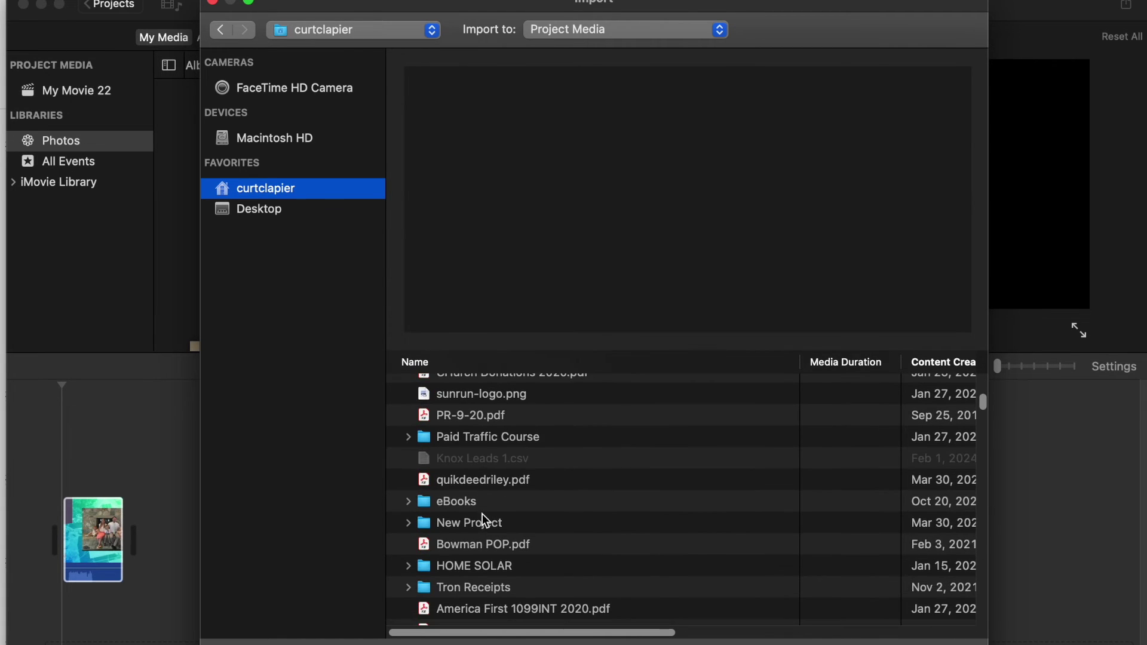
scroll(483, 514, "down", 7)
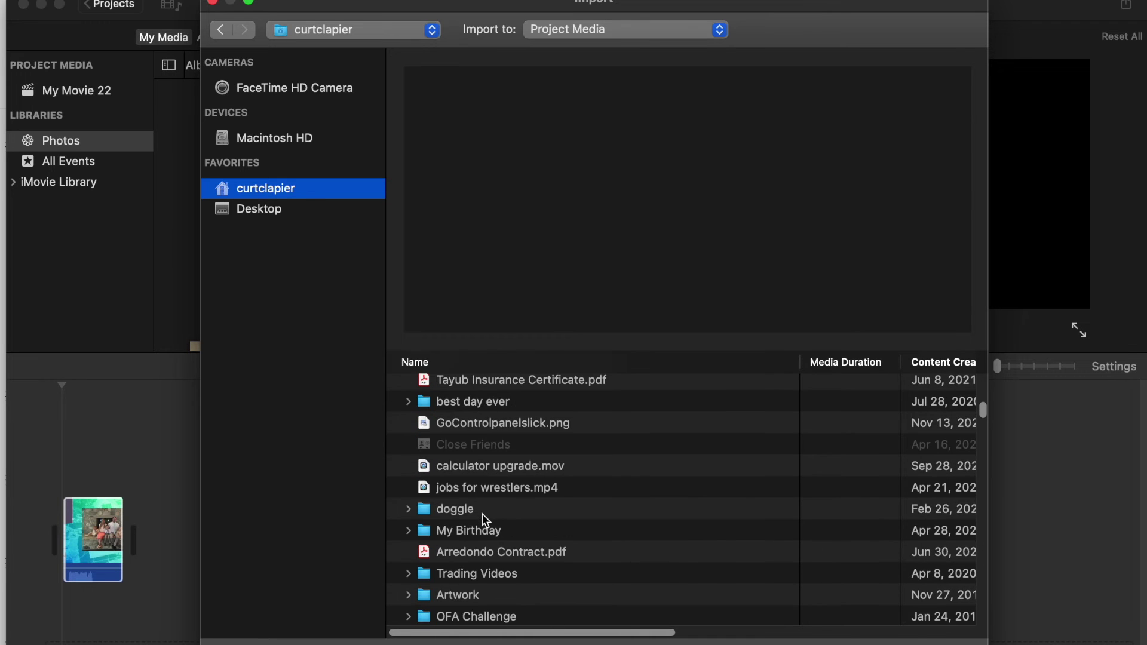
scroll(483, 513, "down", 8)
scroll(483, 514, "down", 20)
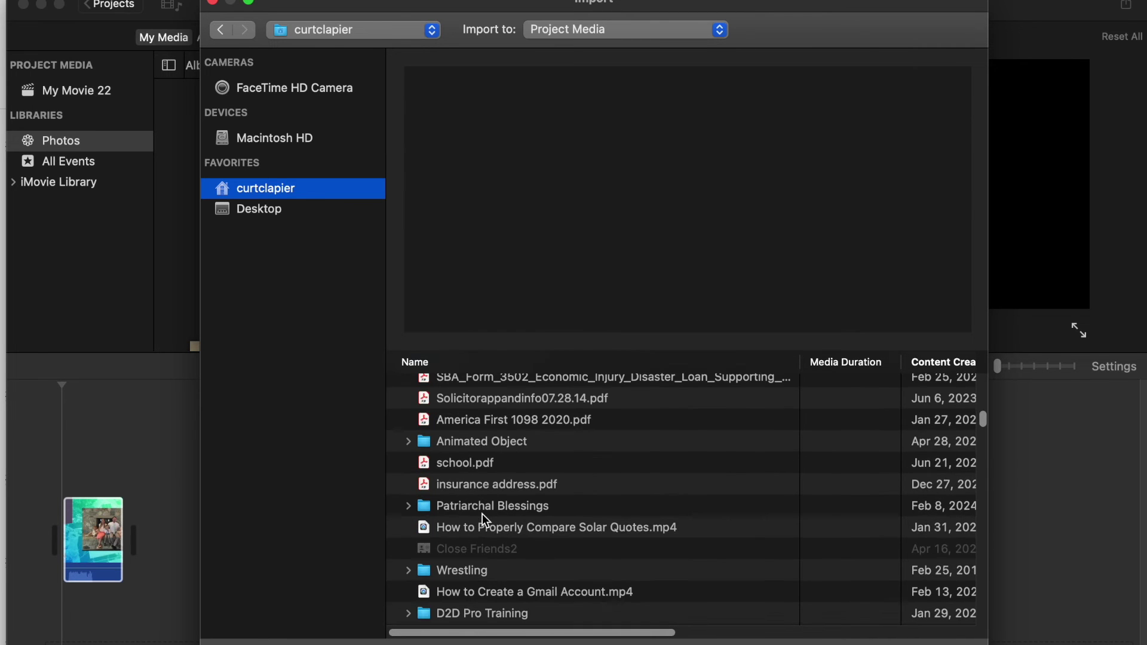
scroll(483, 514, "down", 18)
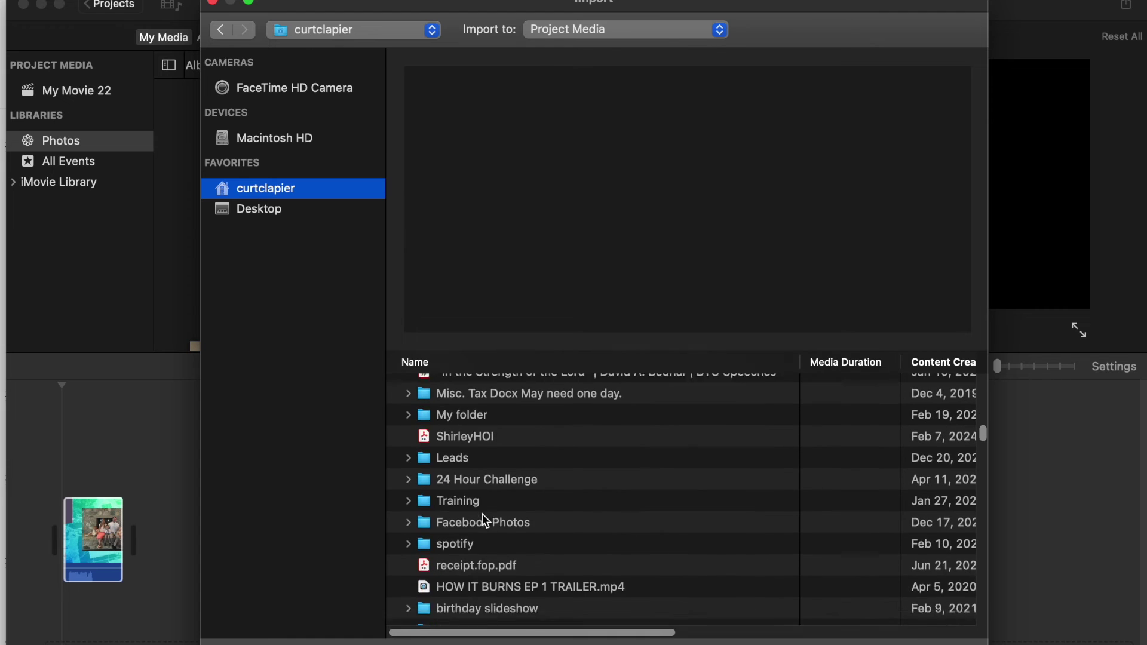
scroll(482, 513, "down", 3)
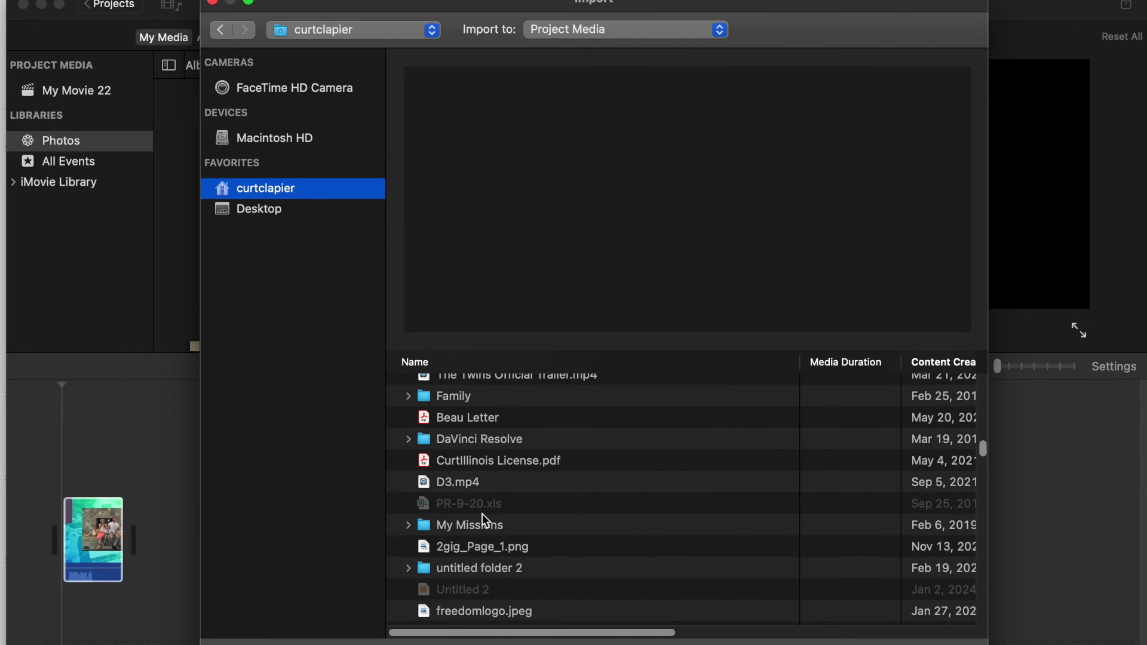
scroll(482, 514, "up", 3)
scroll(482, 515, "down", 10)
scroll(483, 515, "up", 15)
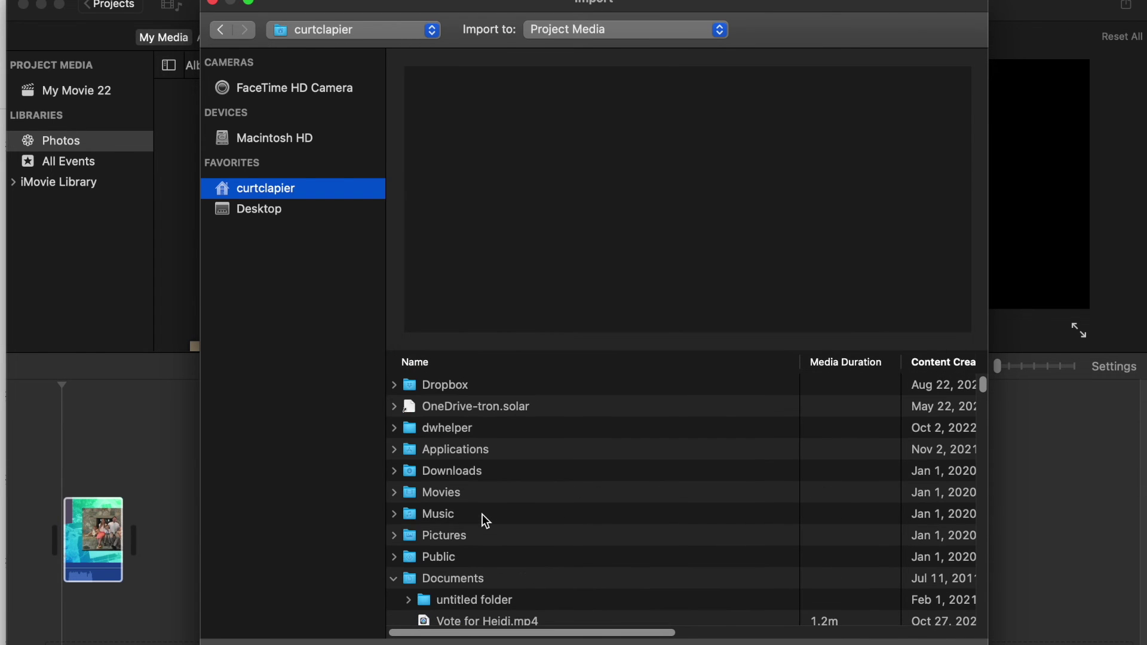
scroll(483, 515, "down", 8)
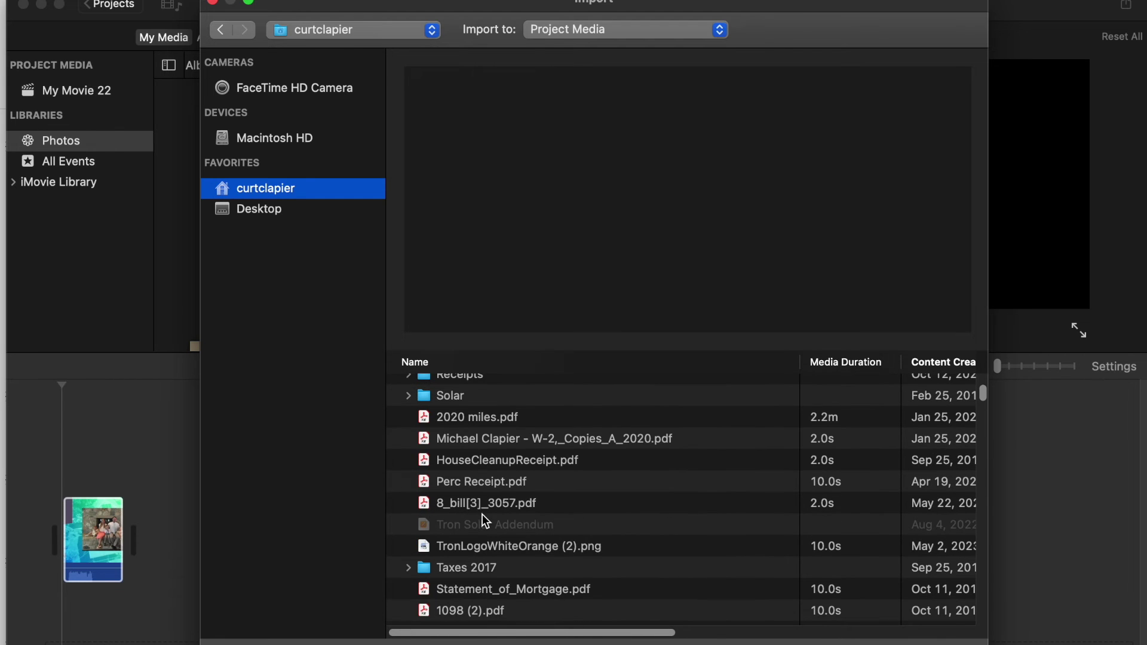
scroll(482, 514, "down", 10)
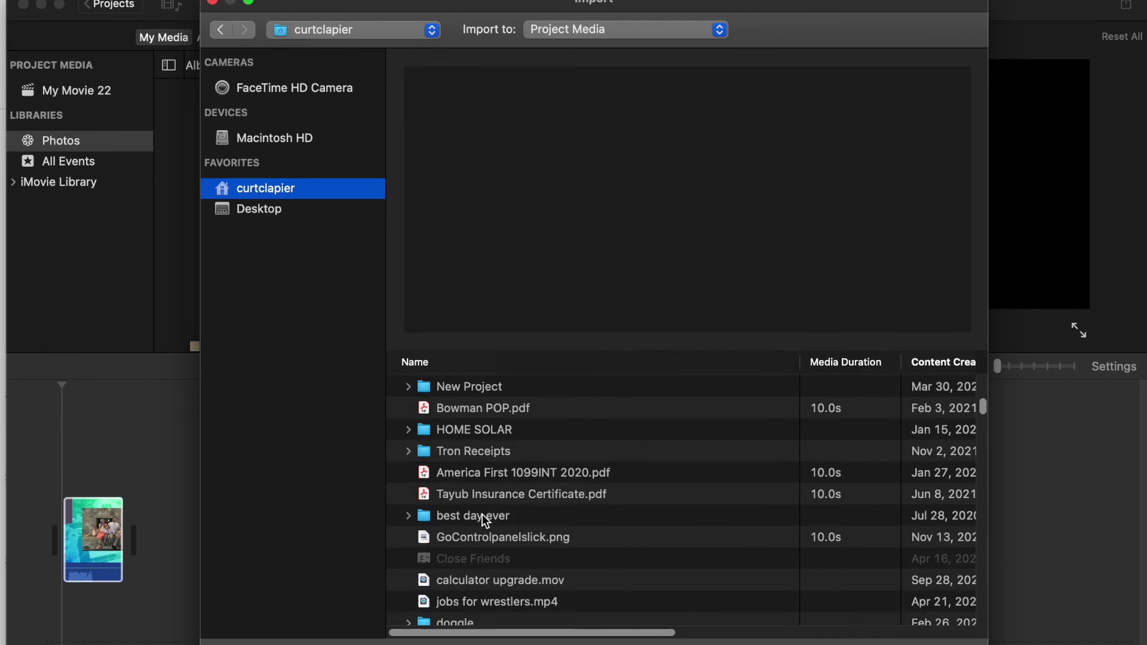
scroll(483, 514, "down", 15)
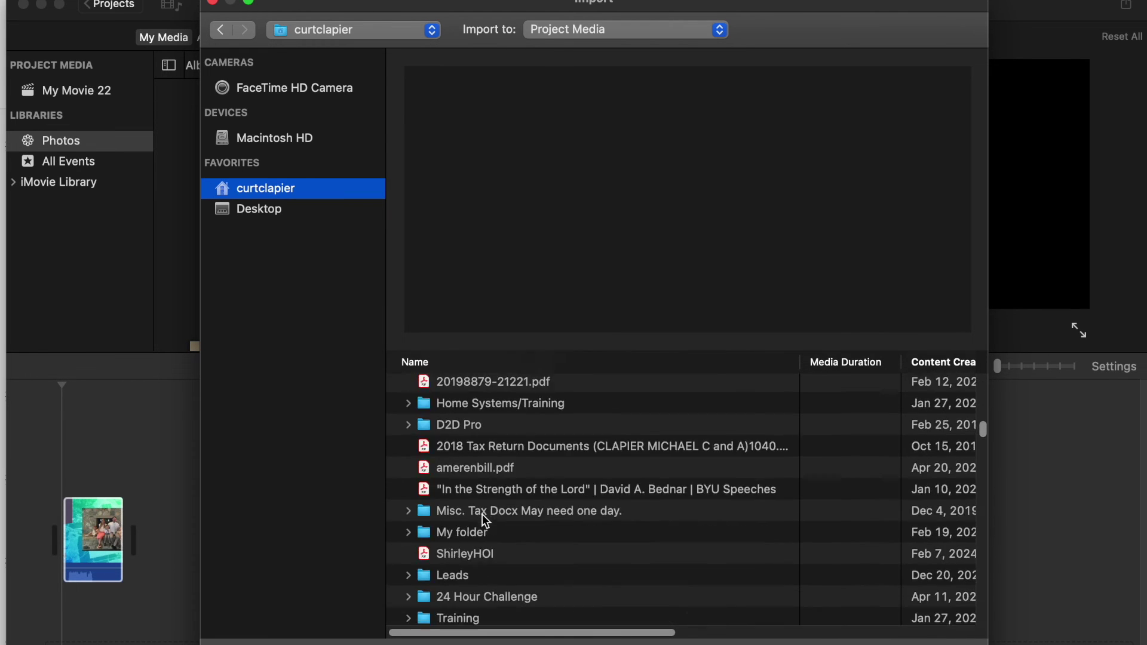
scroll(483, 515, "down", 3)
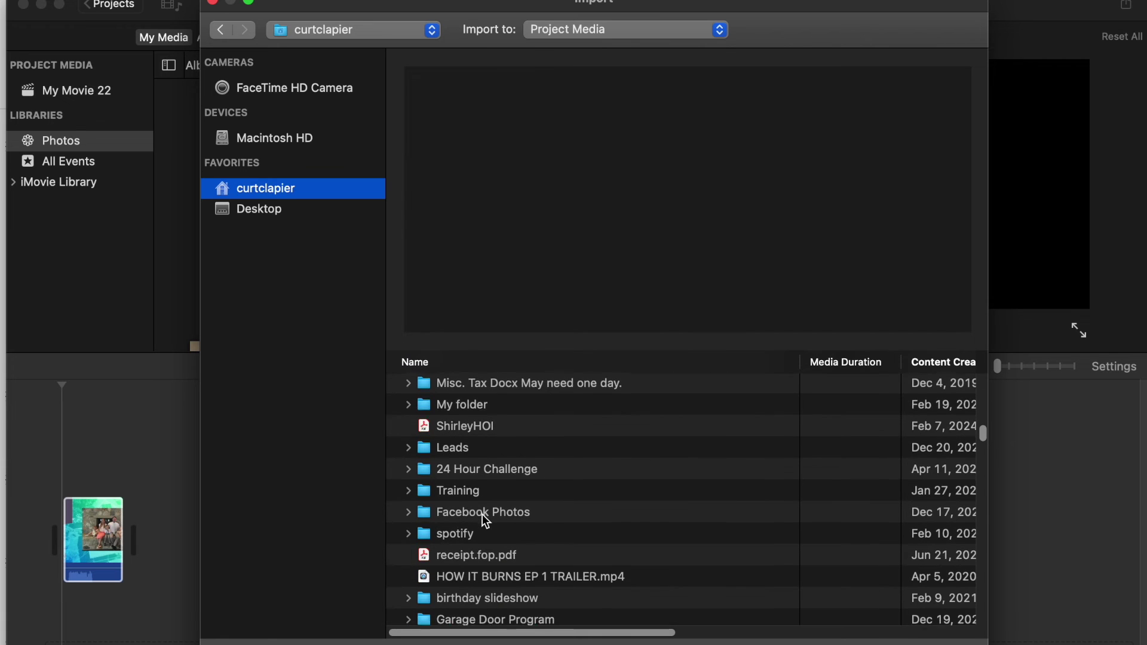
scroll(484, 518, "down", 8)
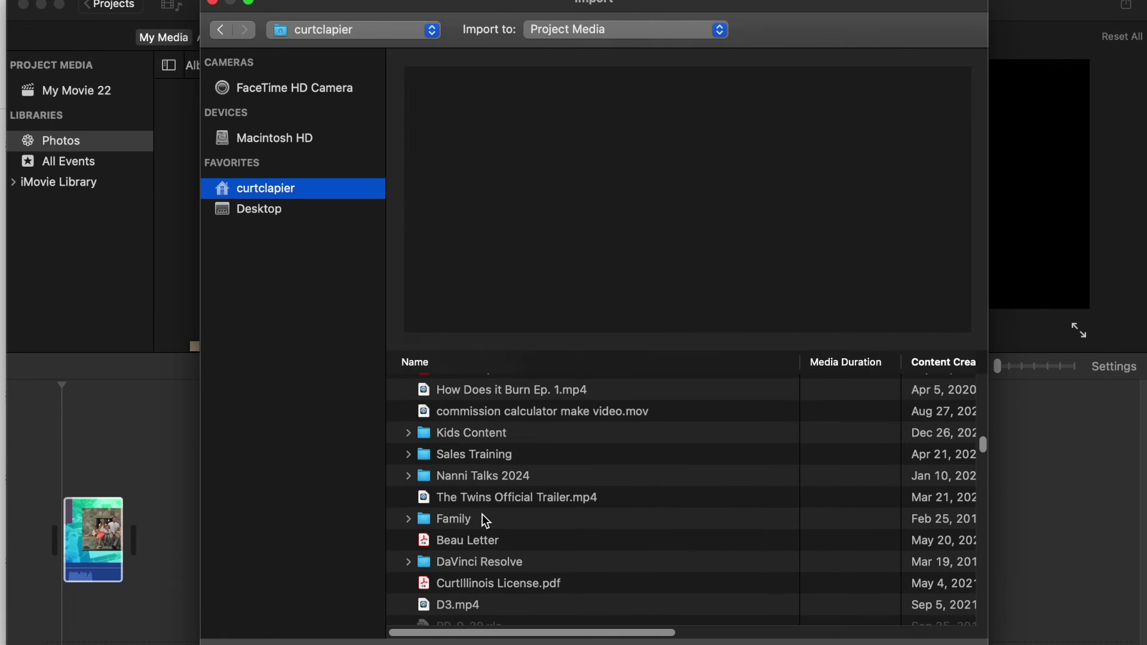
scroll(483, 517, "down", 5)
scroll(483, 515, "down", 4)
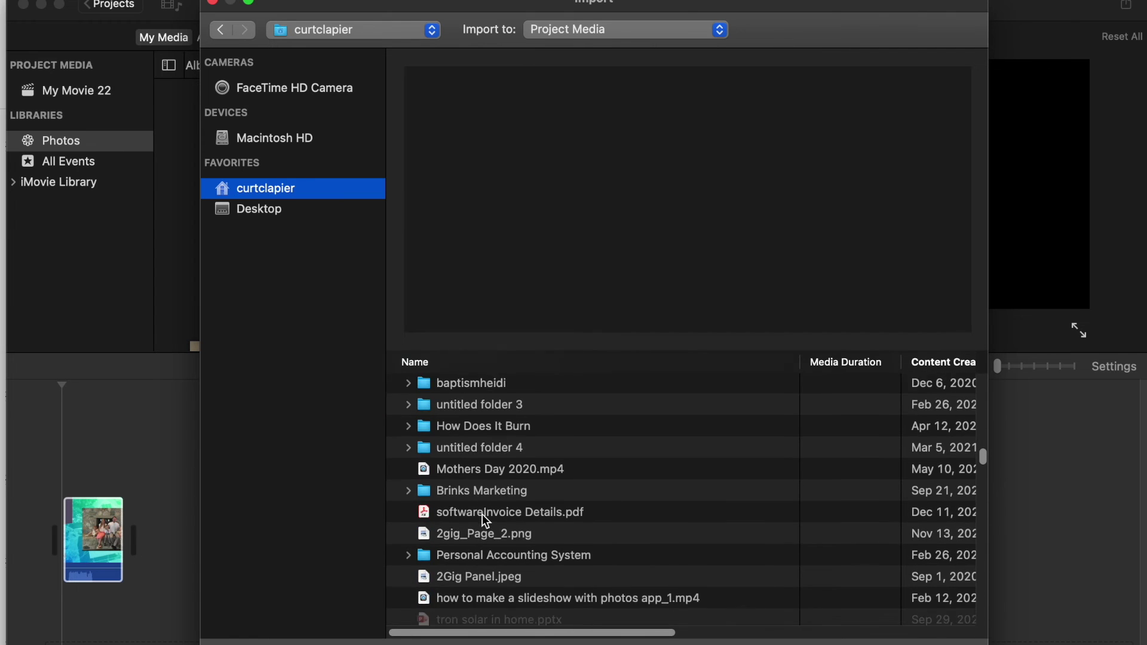
scroll(483, 515, "down", 6)
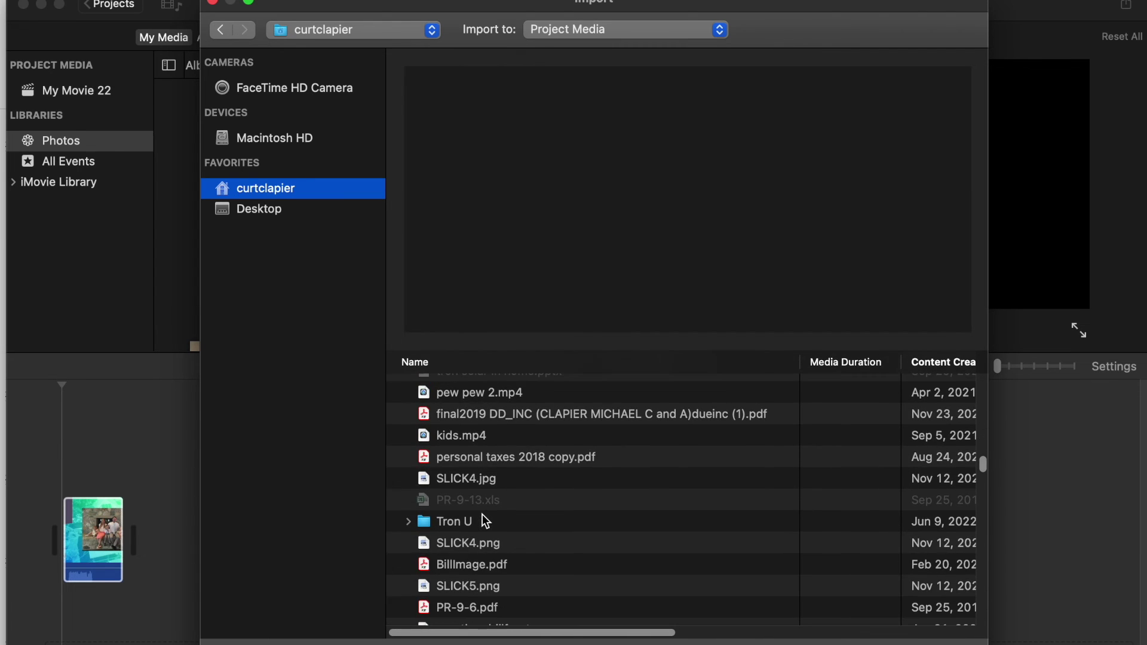
scroll(482, 515, "down", 5)
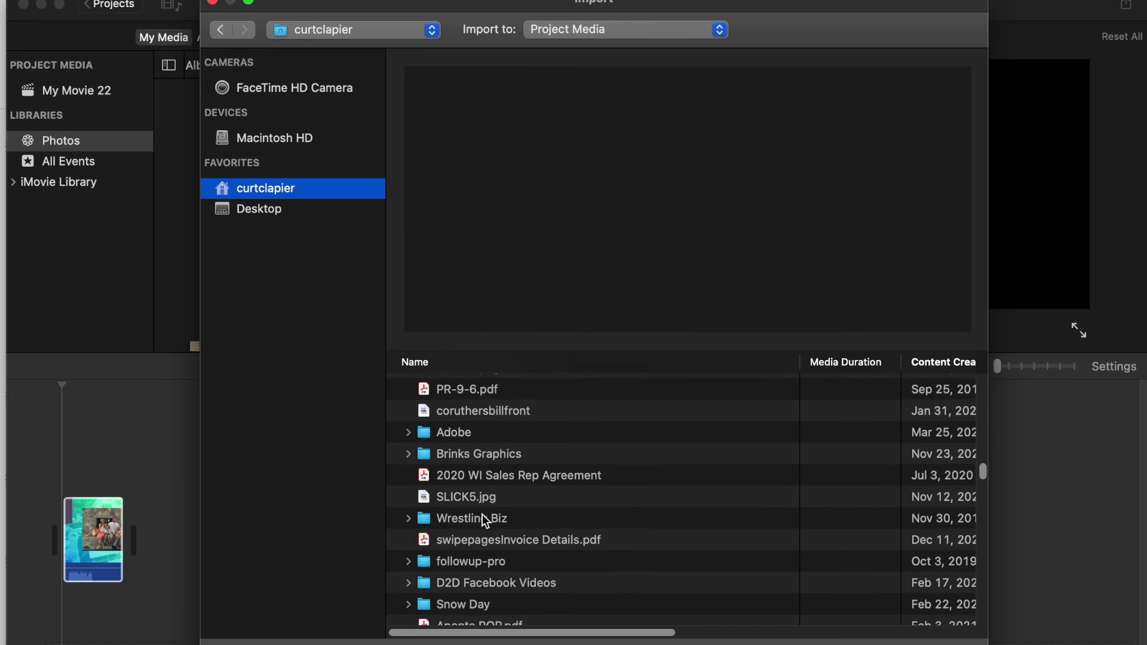
scroll(483, 519, "down", 3)
scroll(482, 519, "down", 4)
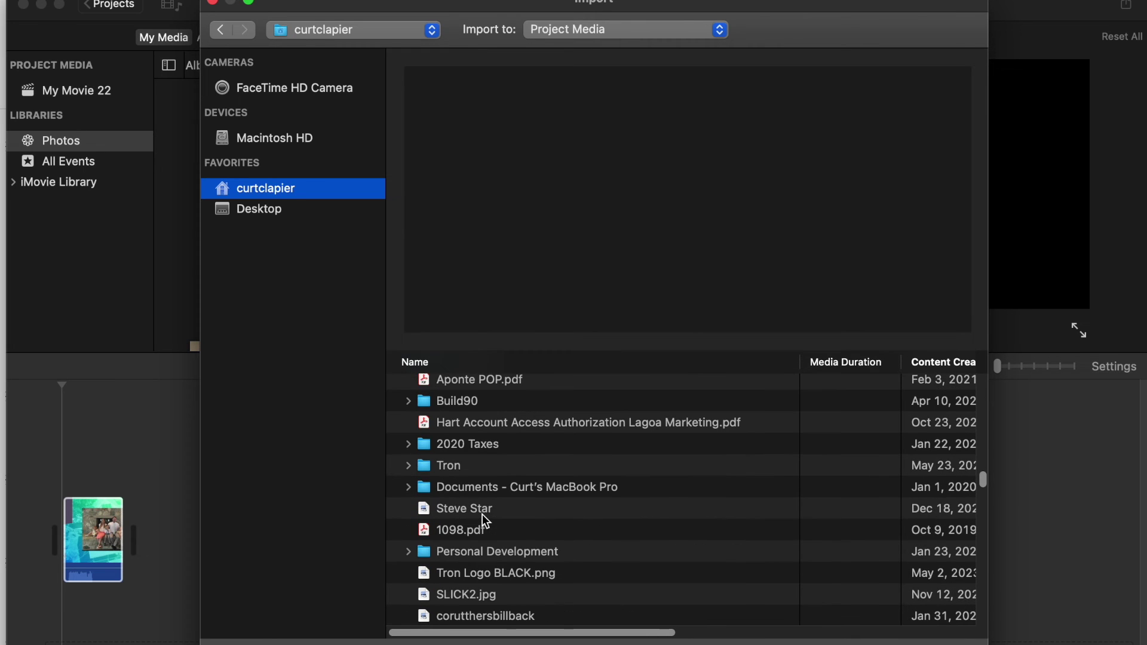
scroll(482, 514, "down", 3)
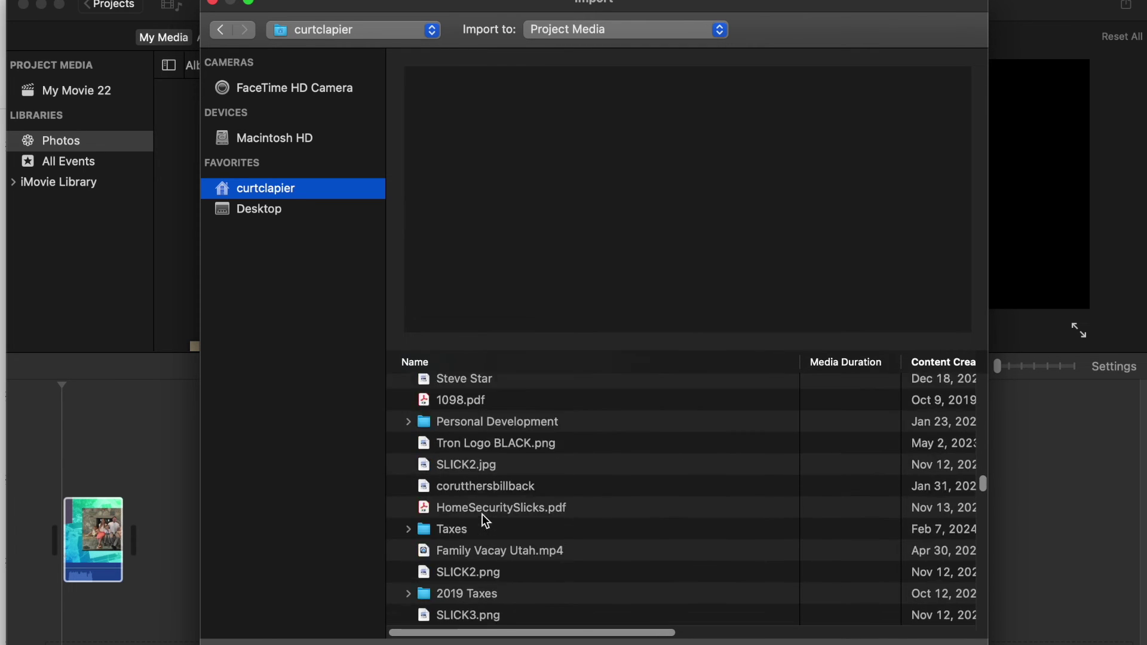
scroll(482, 515, "down", 4)
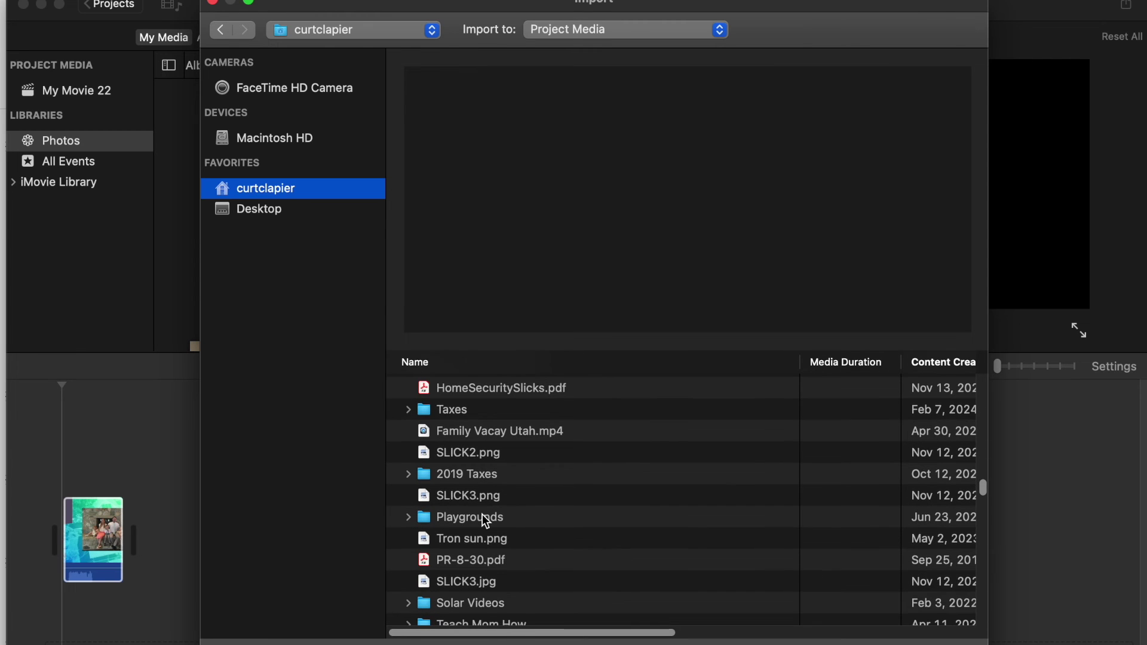
scroll(484, 516, "down", 3)
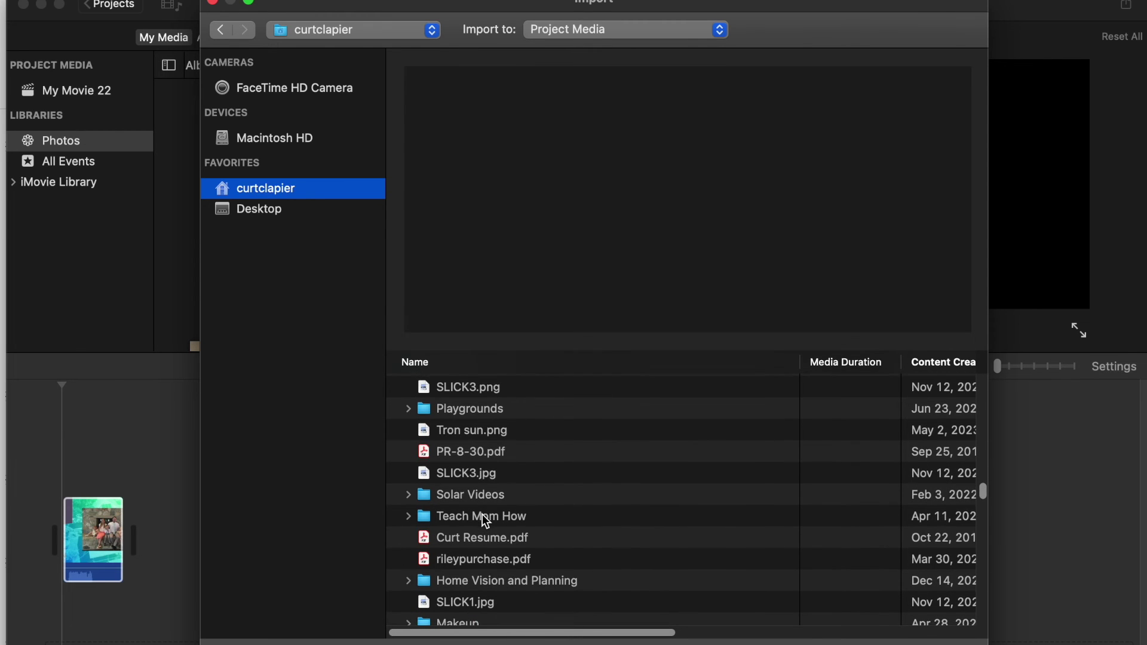
scroll(483, 516, "down", 2)
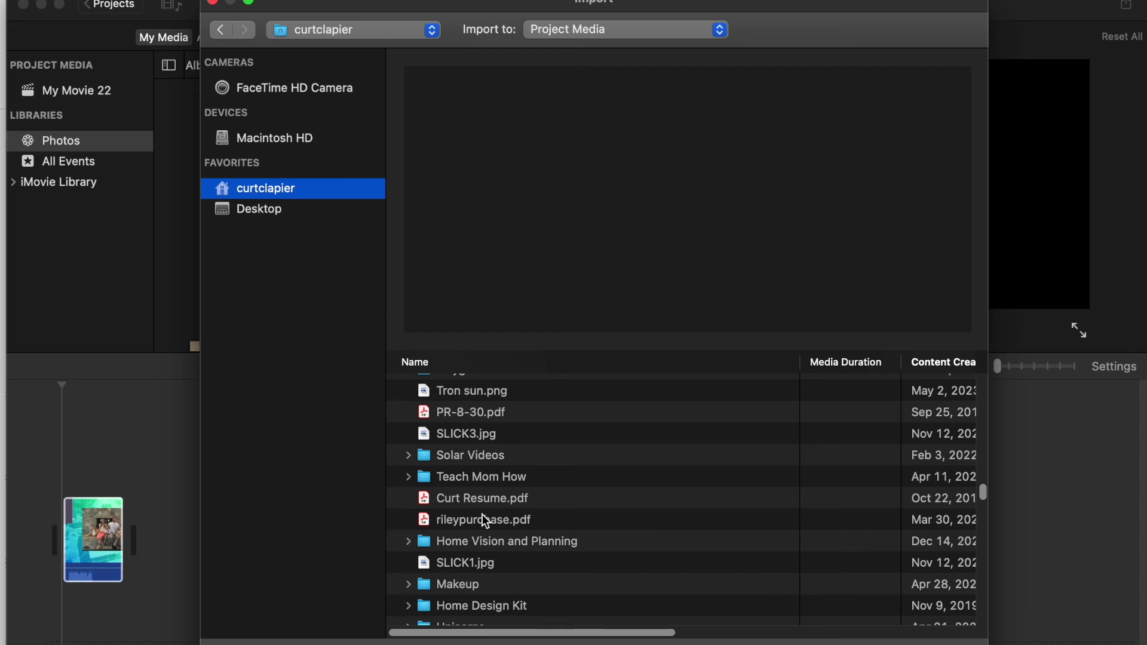
left_click(409, 476)
Step: Select Tron Hiring Event.mp4 in Teach Mom How and import it into My Movie 22
left_click(467, 499)
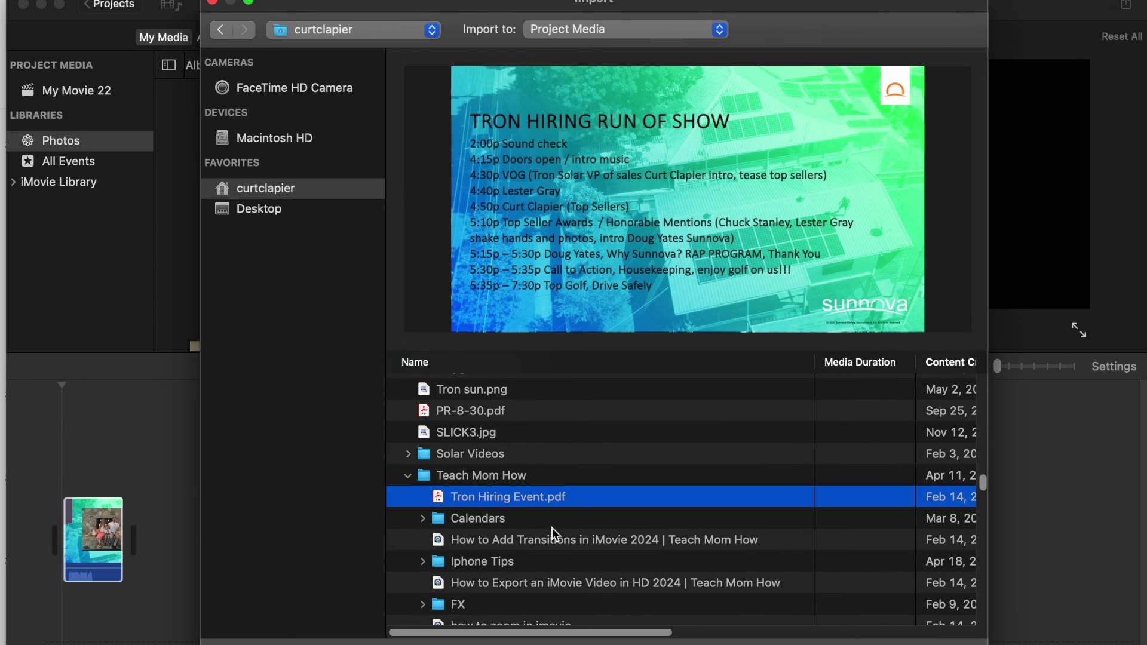
scroll(553, 585, "down", 5)
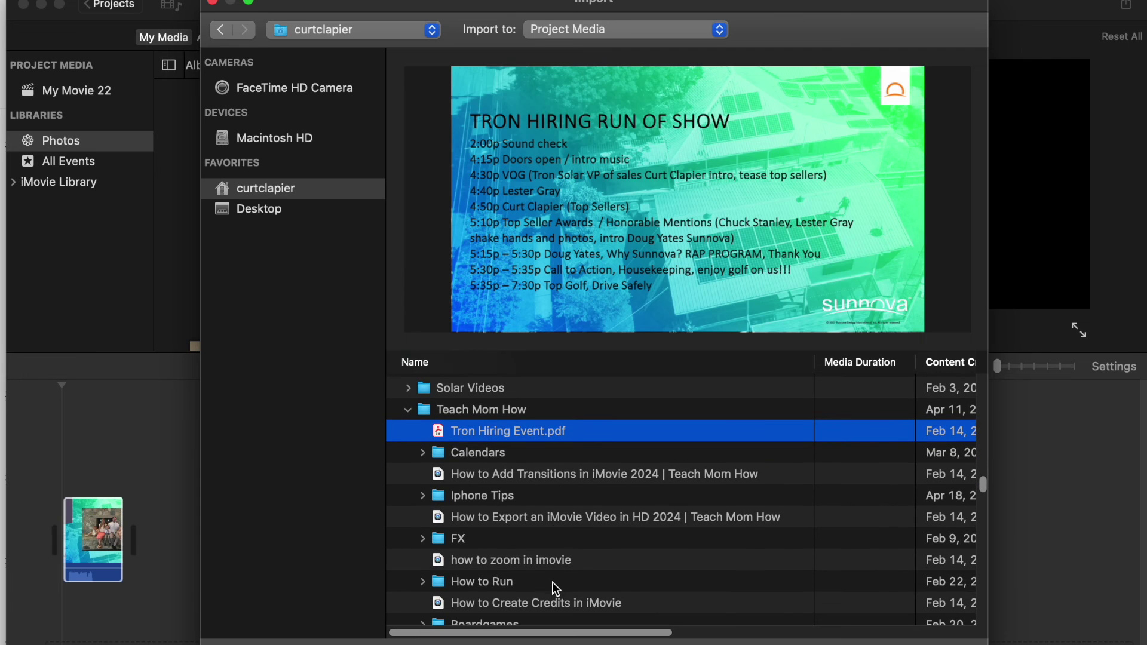
scroll(554, 584, "down", 5)
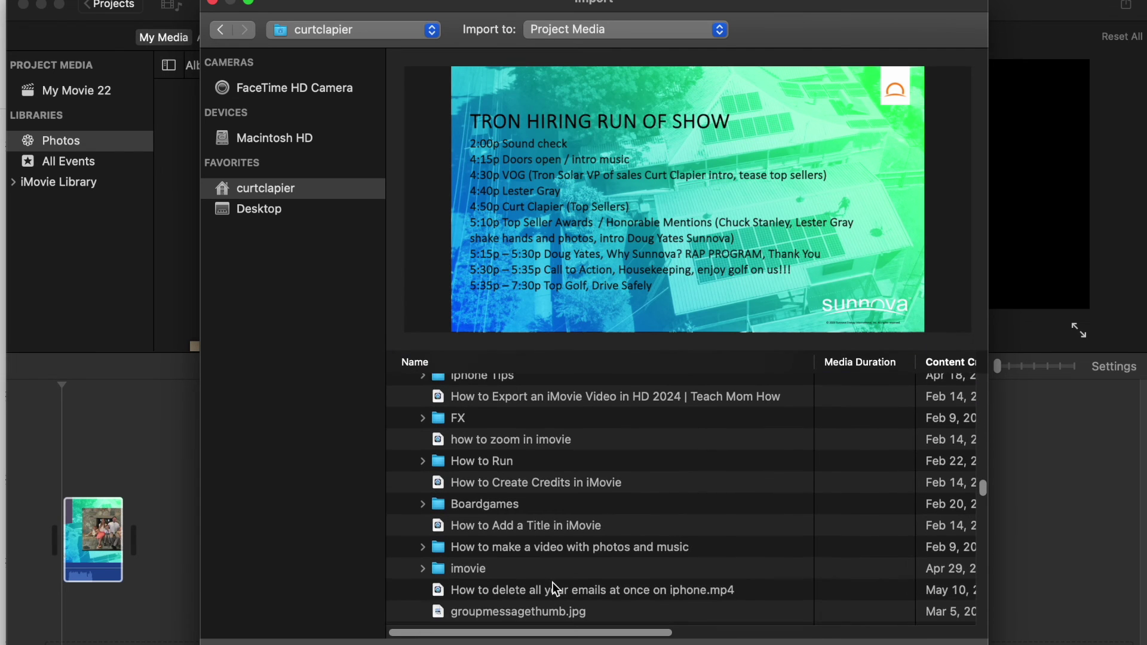
scroll(553, 582, "down", 4)
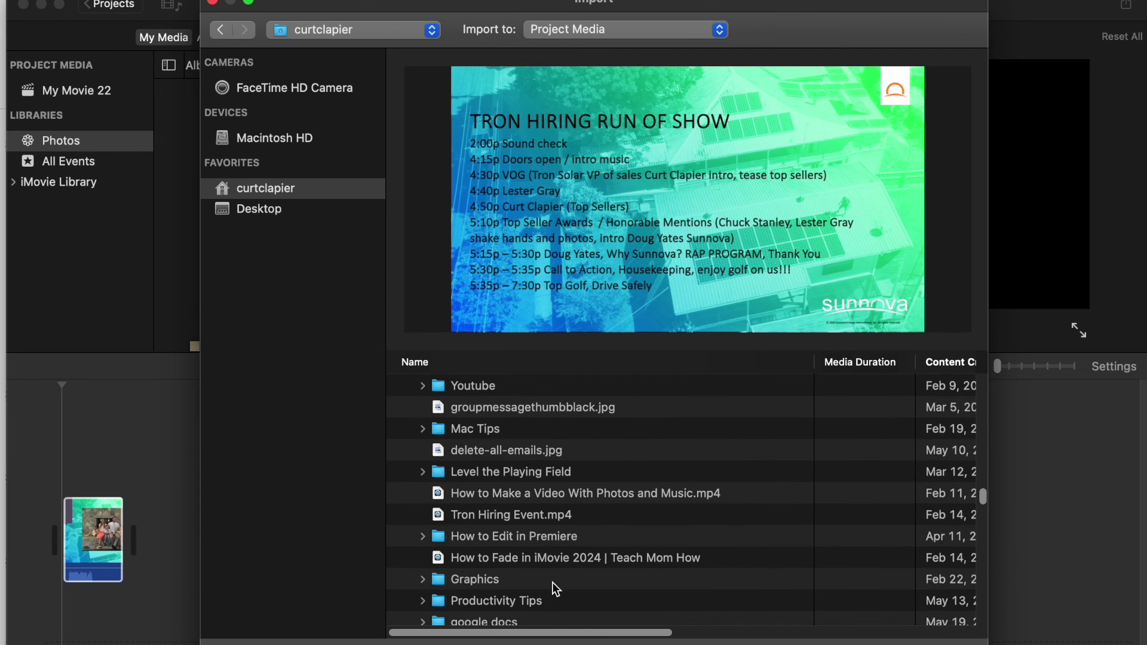
left_click(551, 515)
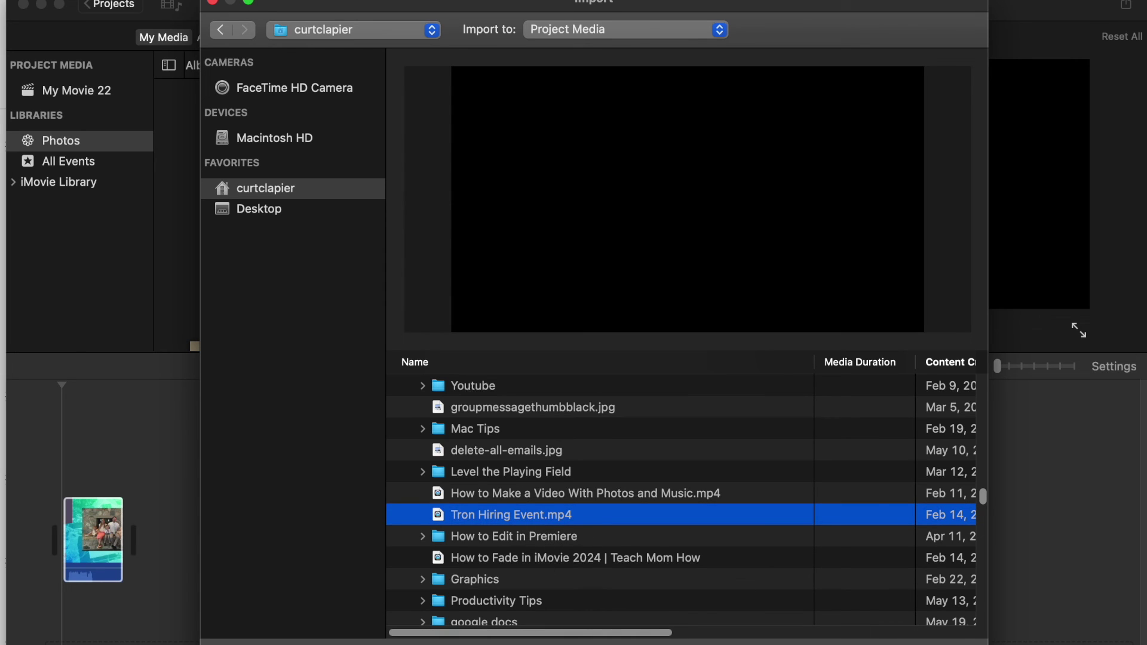
key("Return")
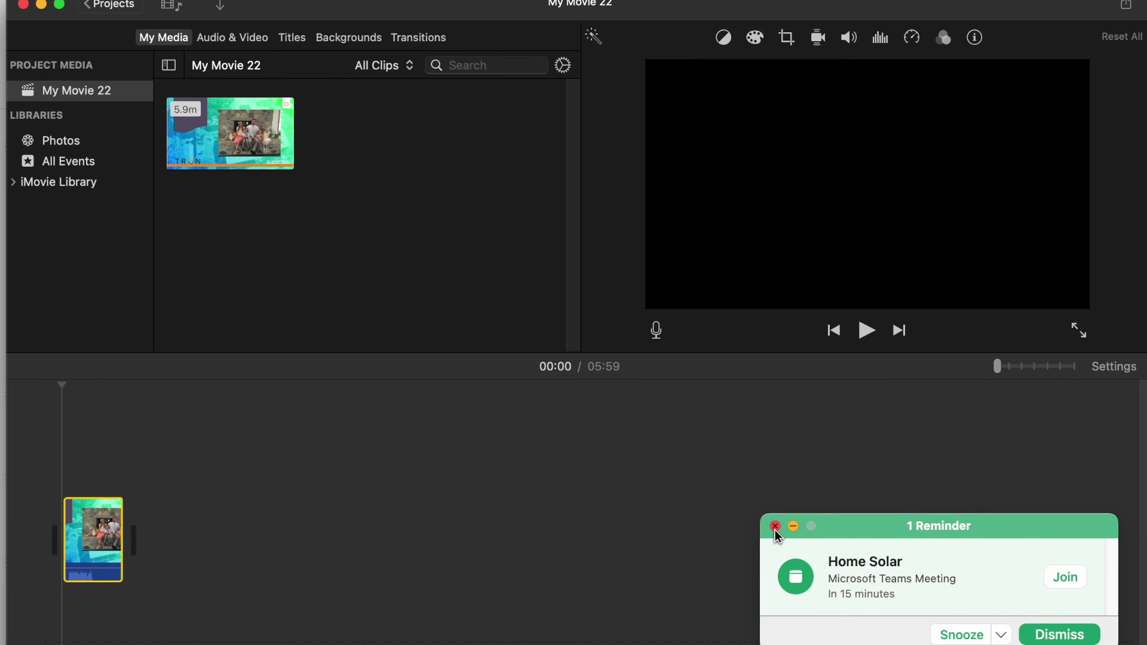
Step: Close the Home Solar meeting reminder window that was covering iMovie
left_click(781, 526)
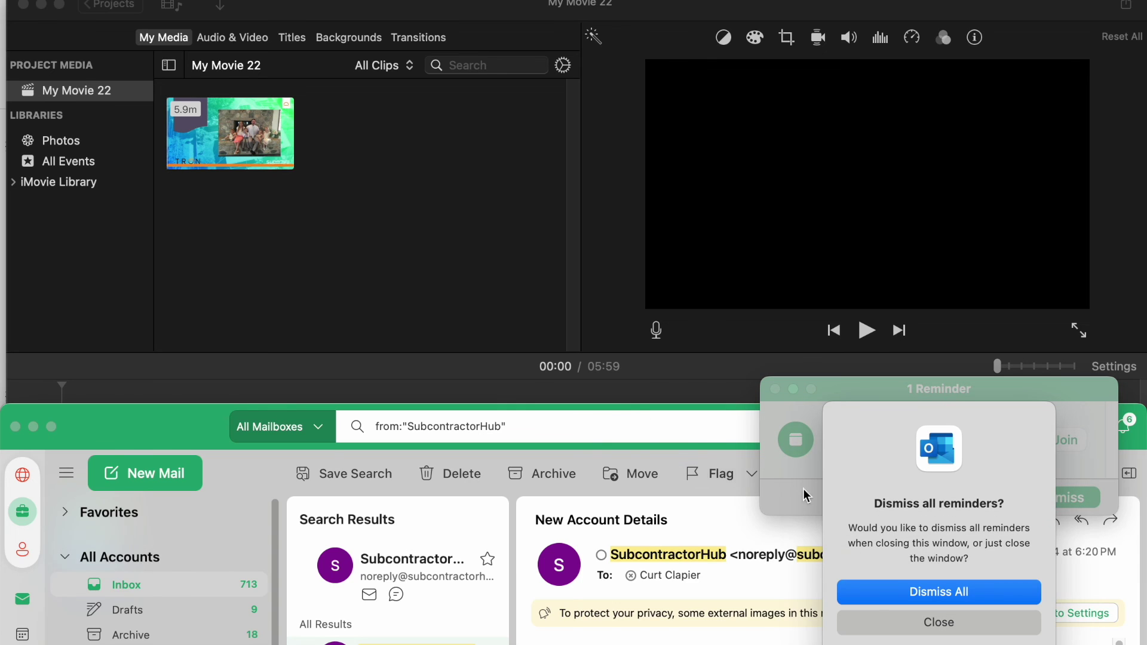